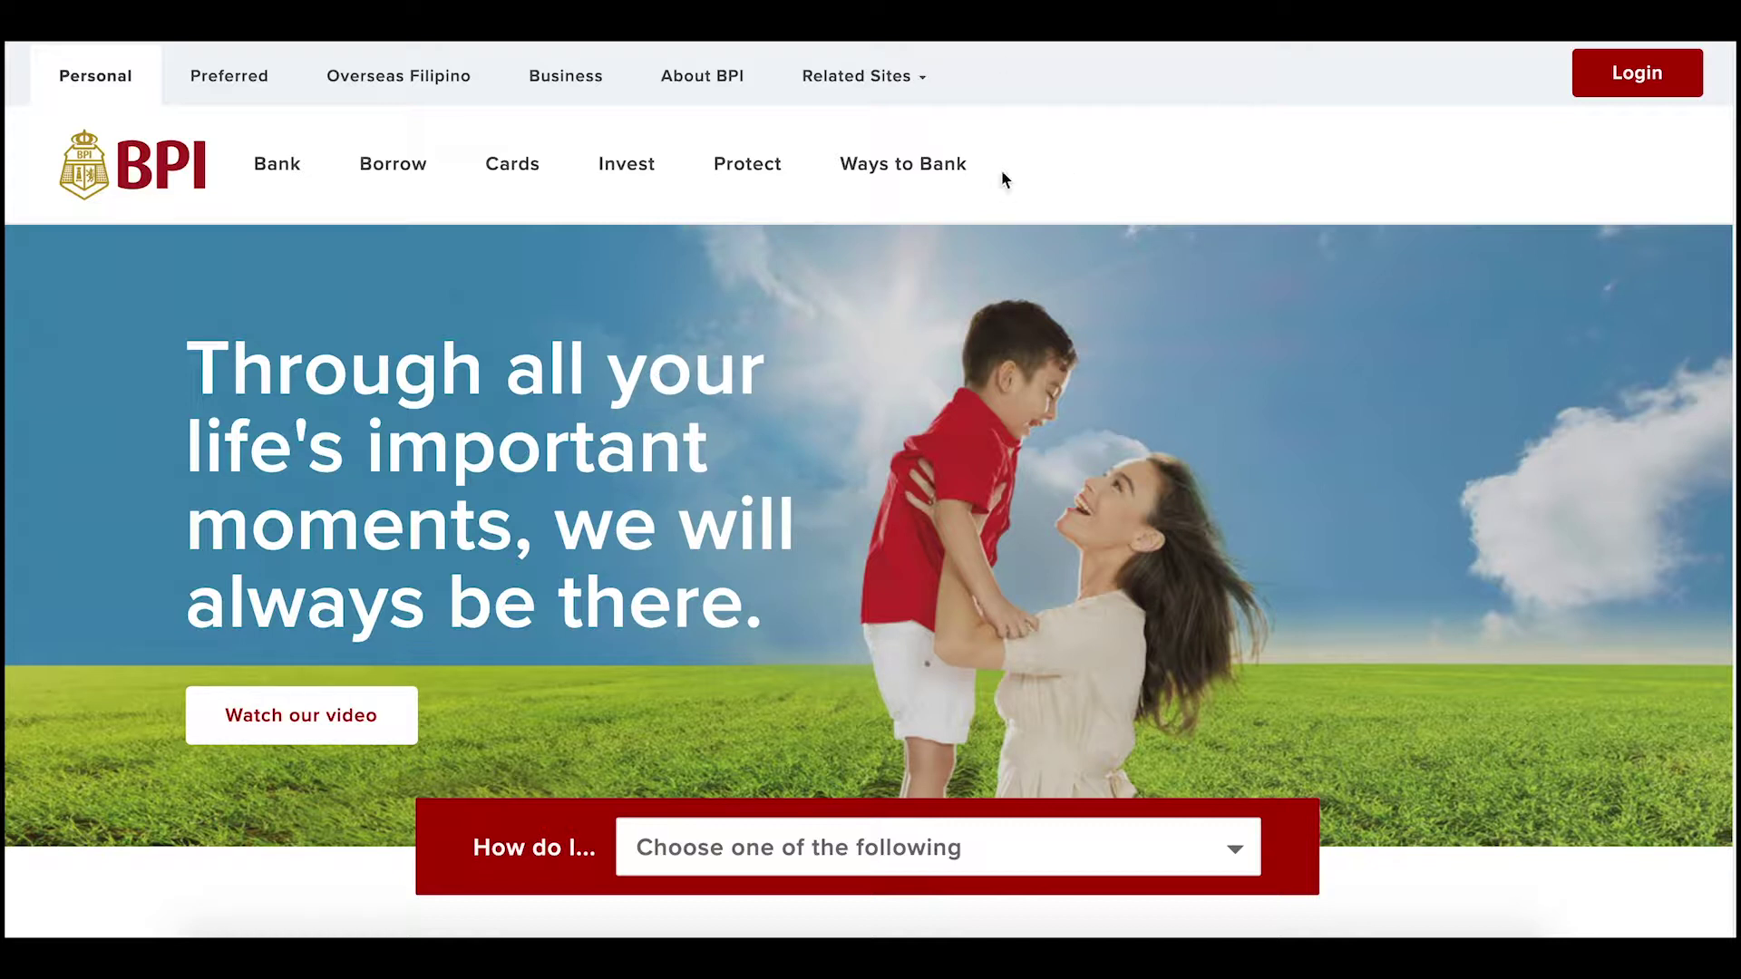
Step: Log in to BPI Online with the account username and password to reach the Home dashboard
{"action": "left_click", "coordinate": [1619, 81]}
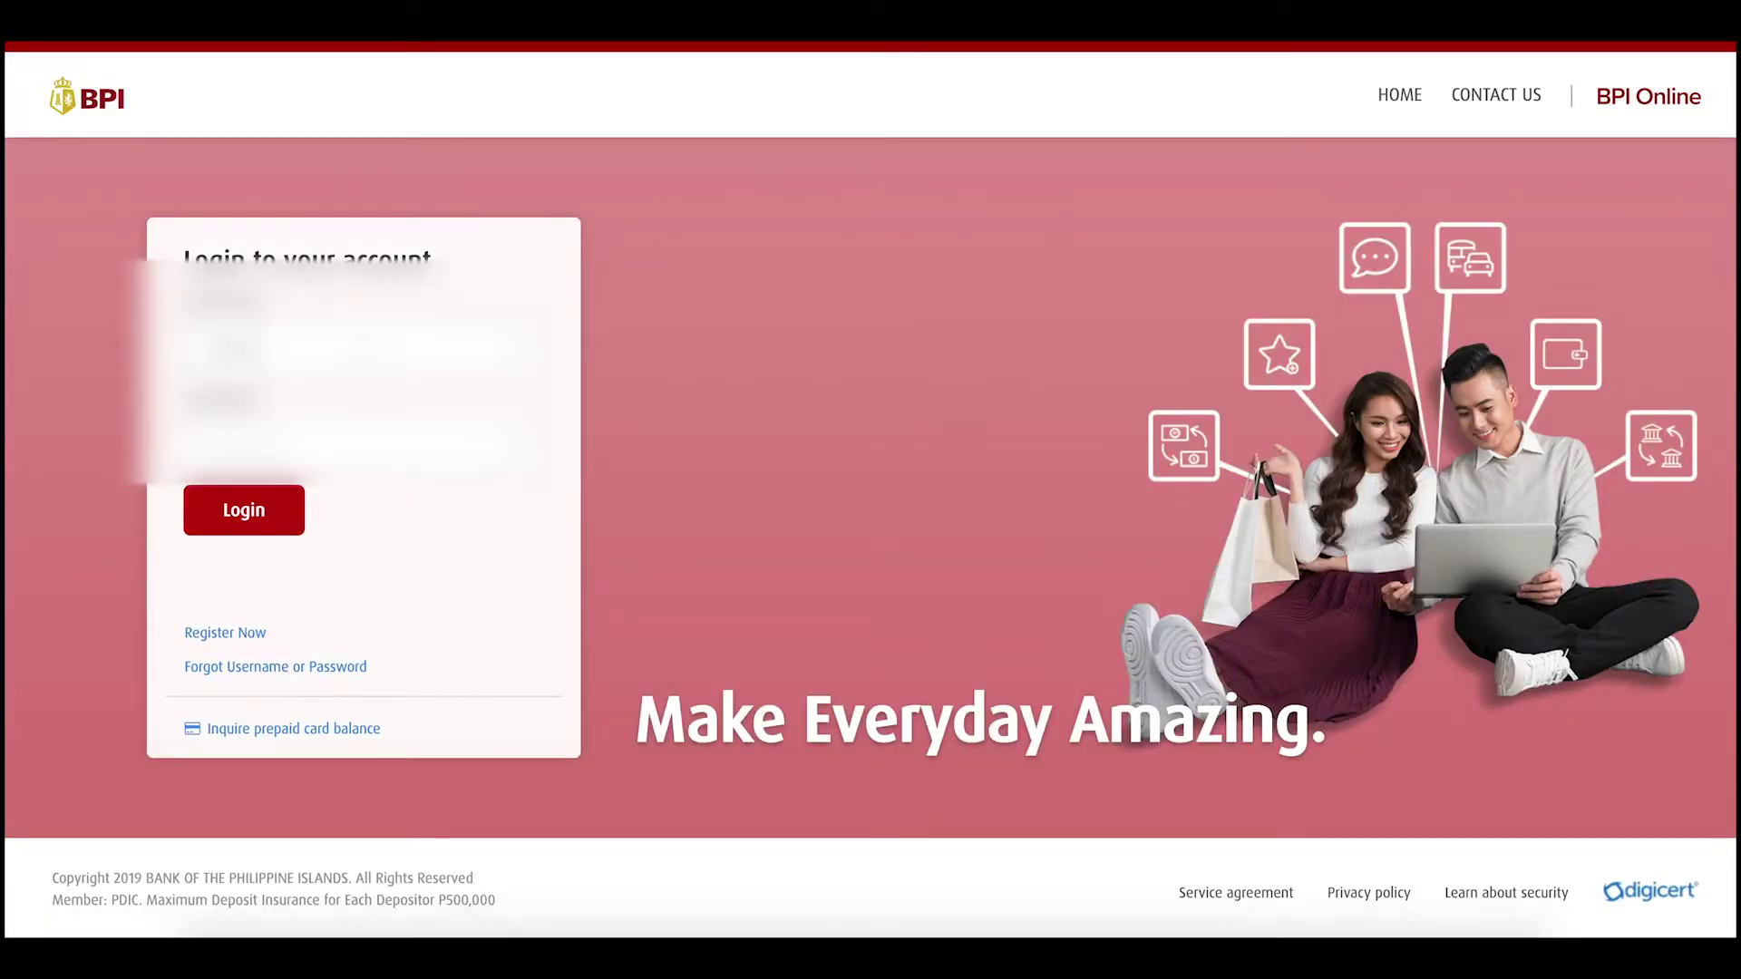
{"action": "left_click", "coordinate": [256, 508]}
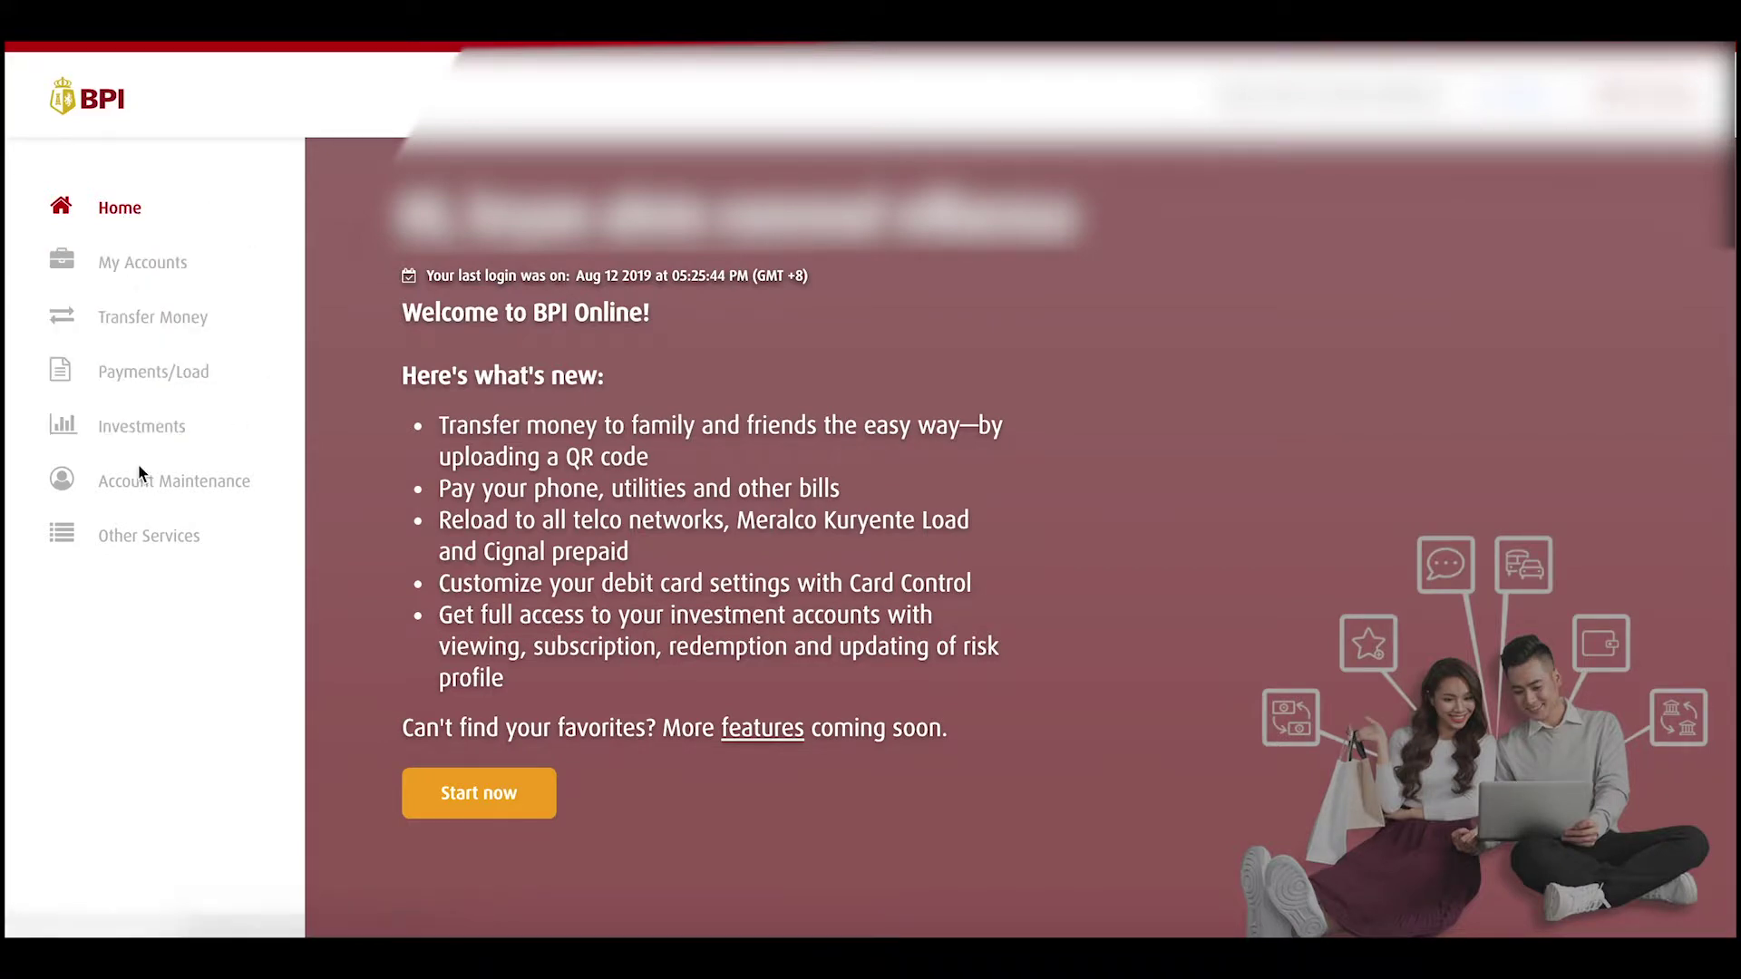
Step: Open Enroll Billers under Manage Recipients in Other Services
{"action": "left_click", "coordinate": [136, 553]}
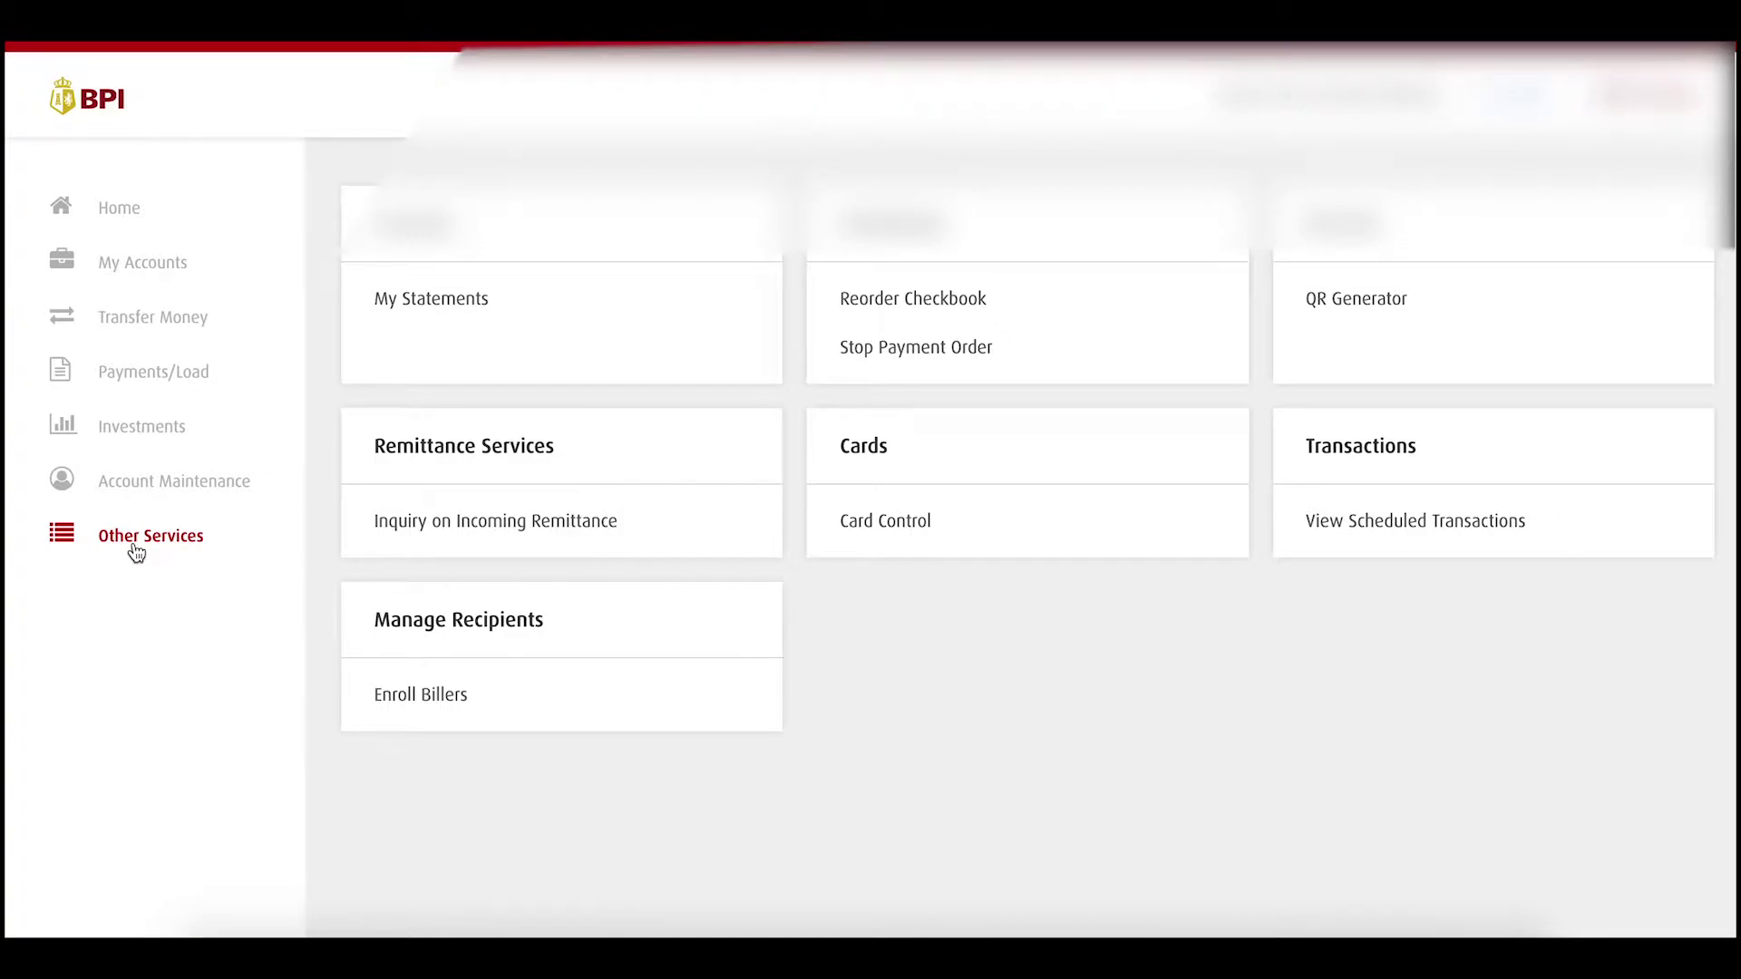
{"action": "left_click", "coordinate": [392, 696]}
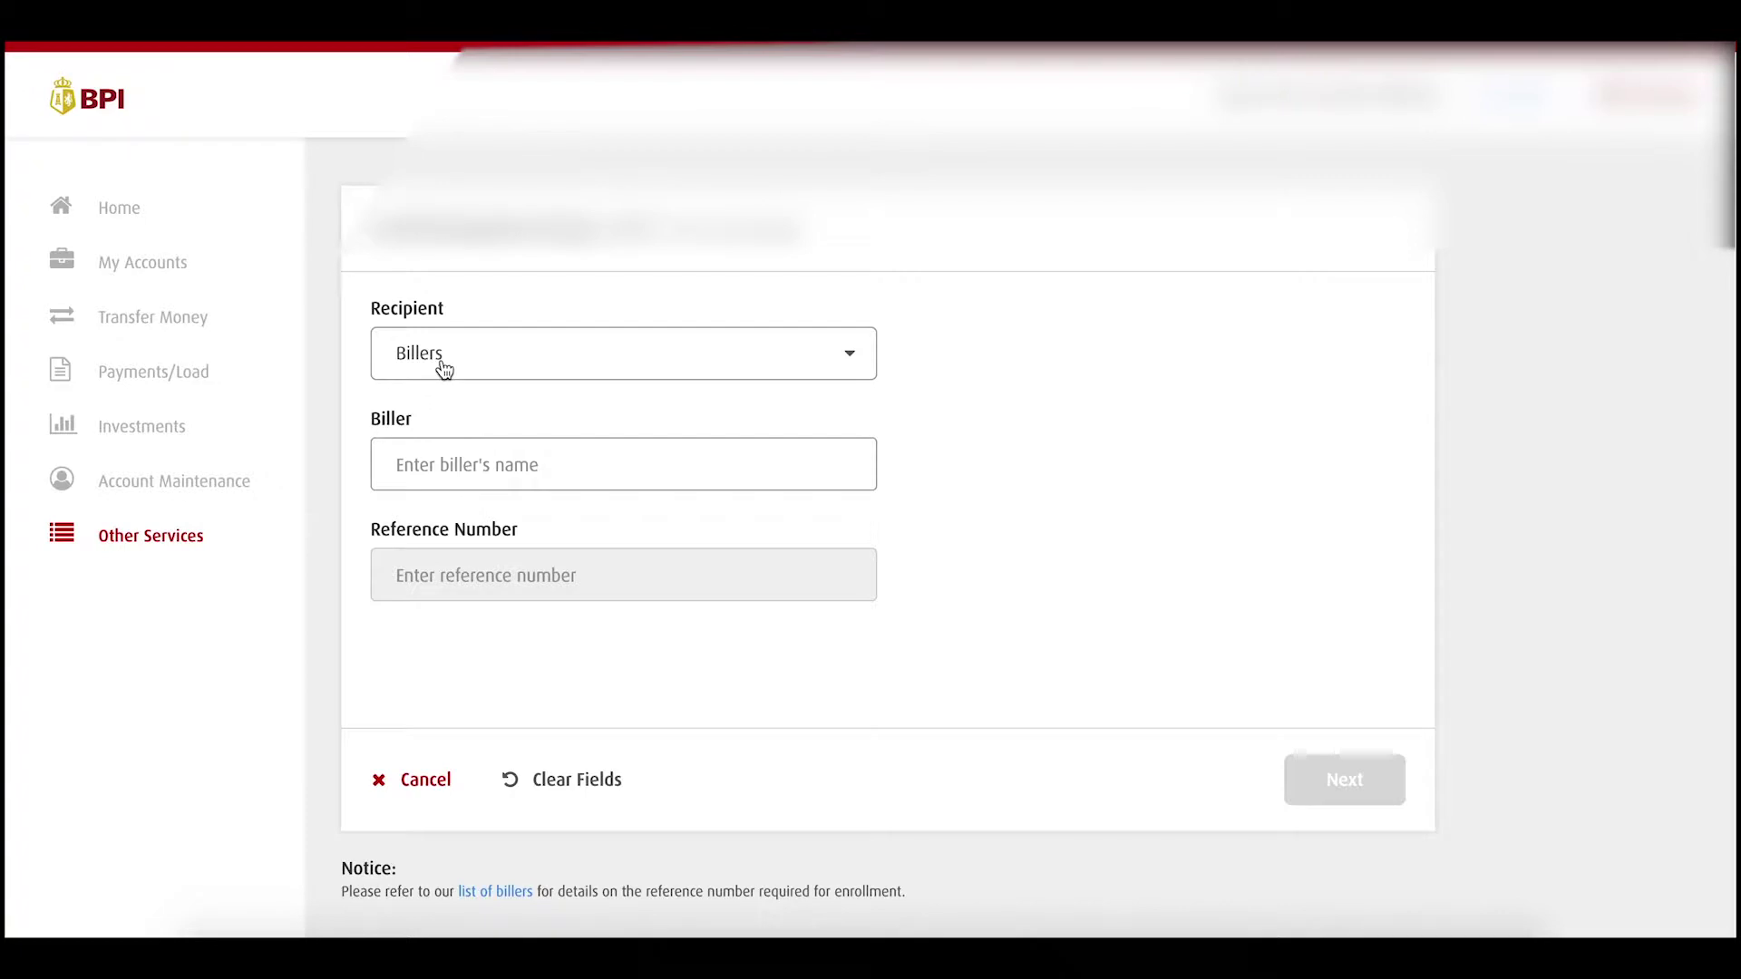
Step: Type 'sunlife' in the Biller field, then clear it and click away
{"action": "left_click", "coordinate": [448, 464]}
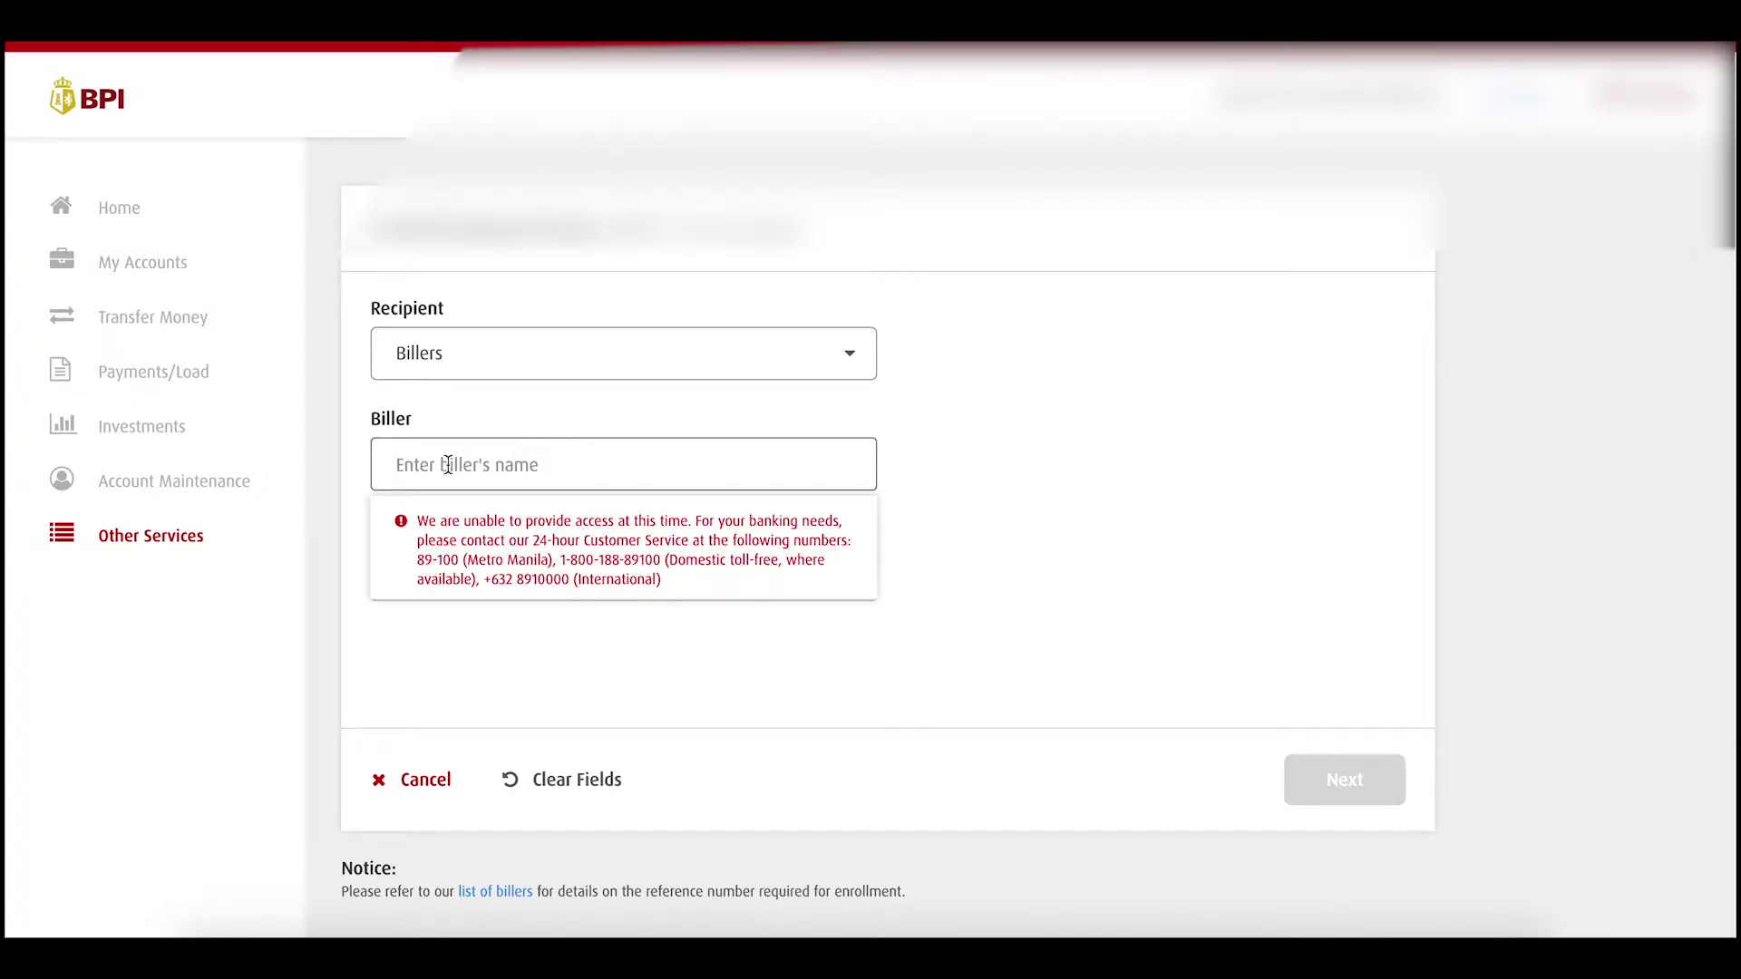
{"action": "type", "text": "sunlife"}
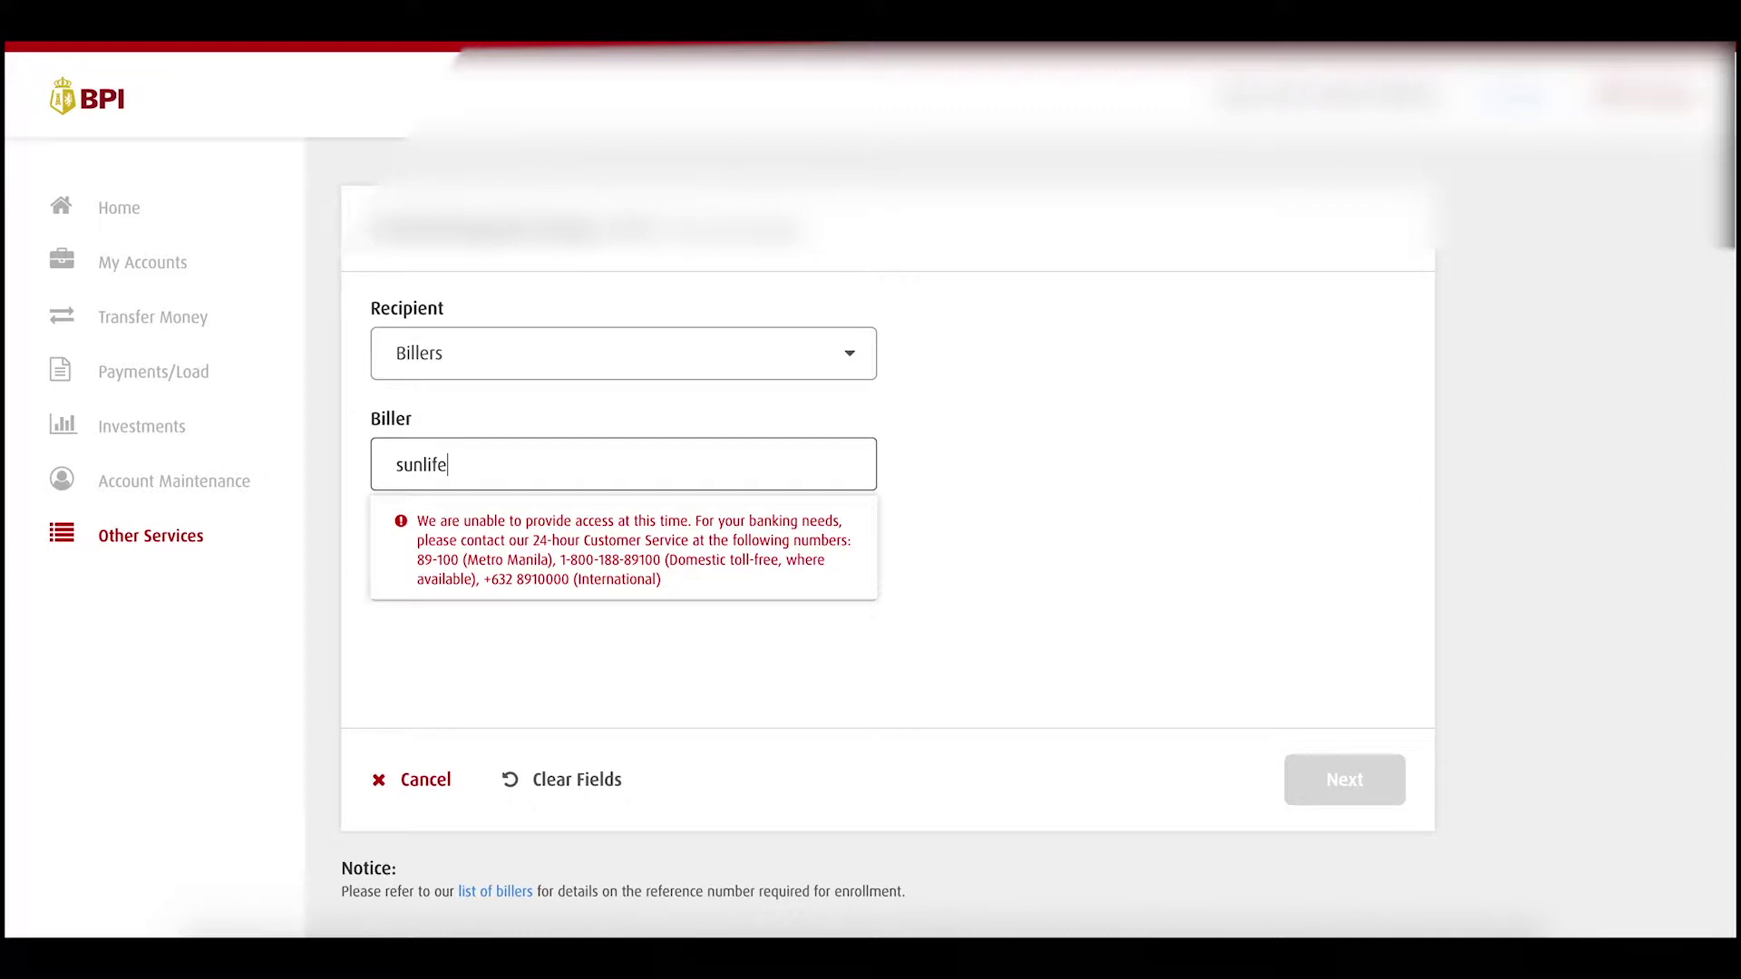
{"action": "key", "text": "ctrl+a"}
{"action": "key", "text": "BackSpace"}
{"action": "left_click", "coordinate": [690, 470]}
{"action": "left_click", "coordinate": [939, 493]}
{"action": "left_click", "coordinate": [1027, 519]}
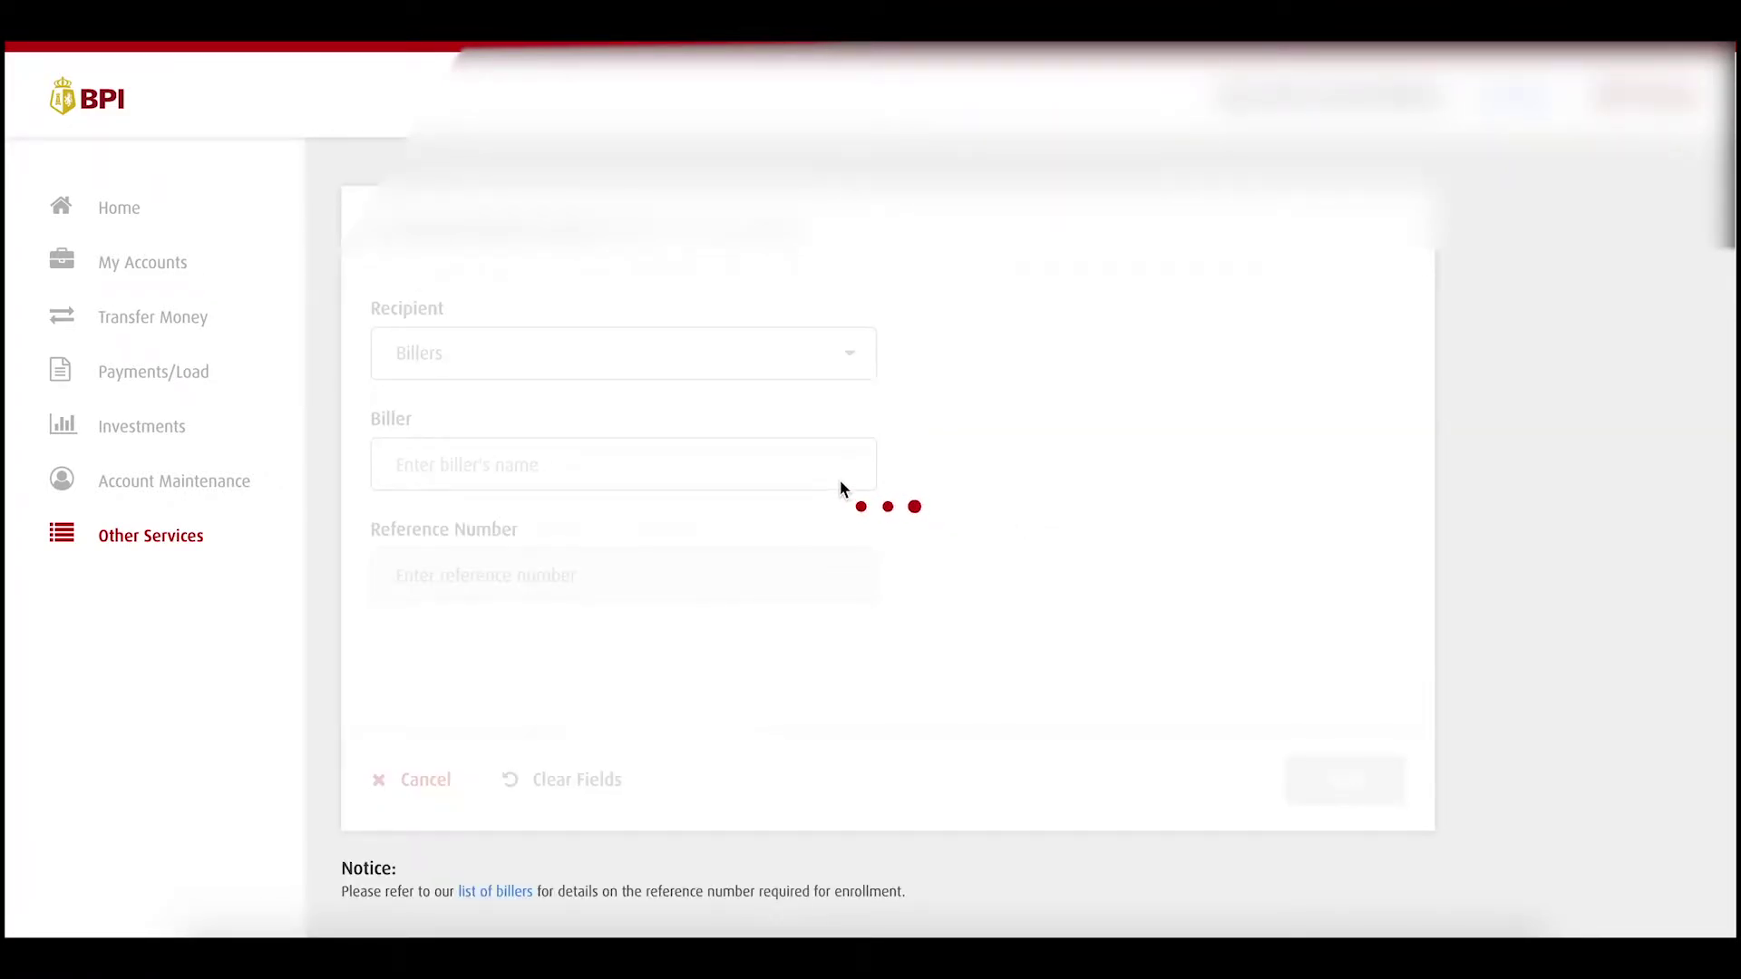
Step: Search the biller list for 'sun' and scroll down to SUNLIFE OF CANADA (PHILIPPINES)
{"action": "left_click", "coordinate": [762, 475]}
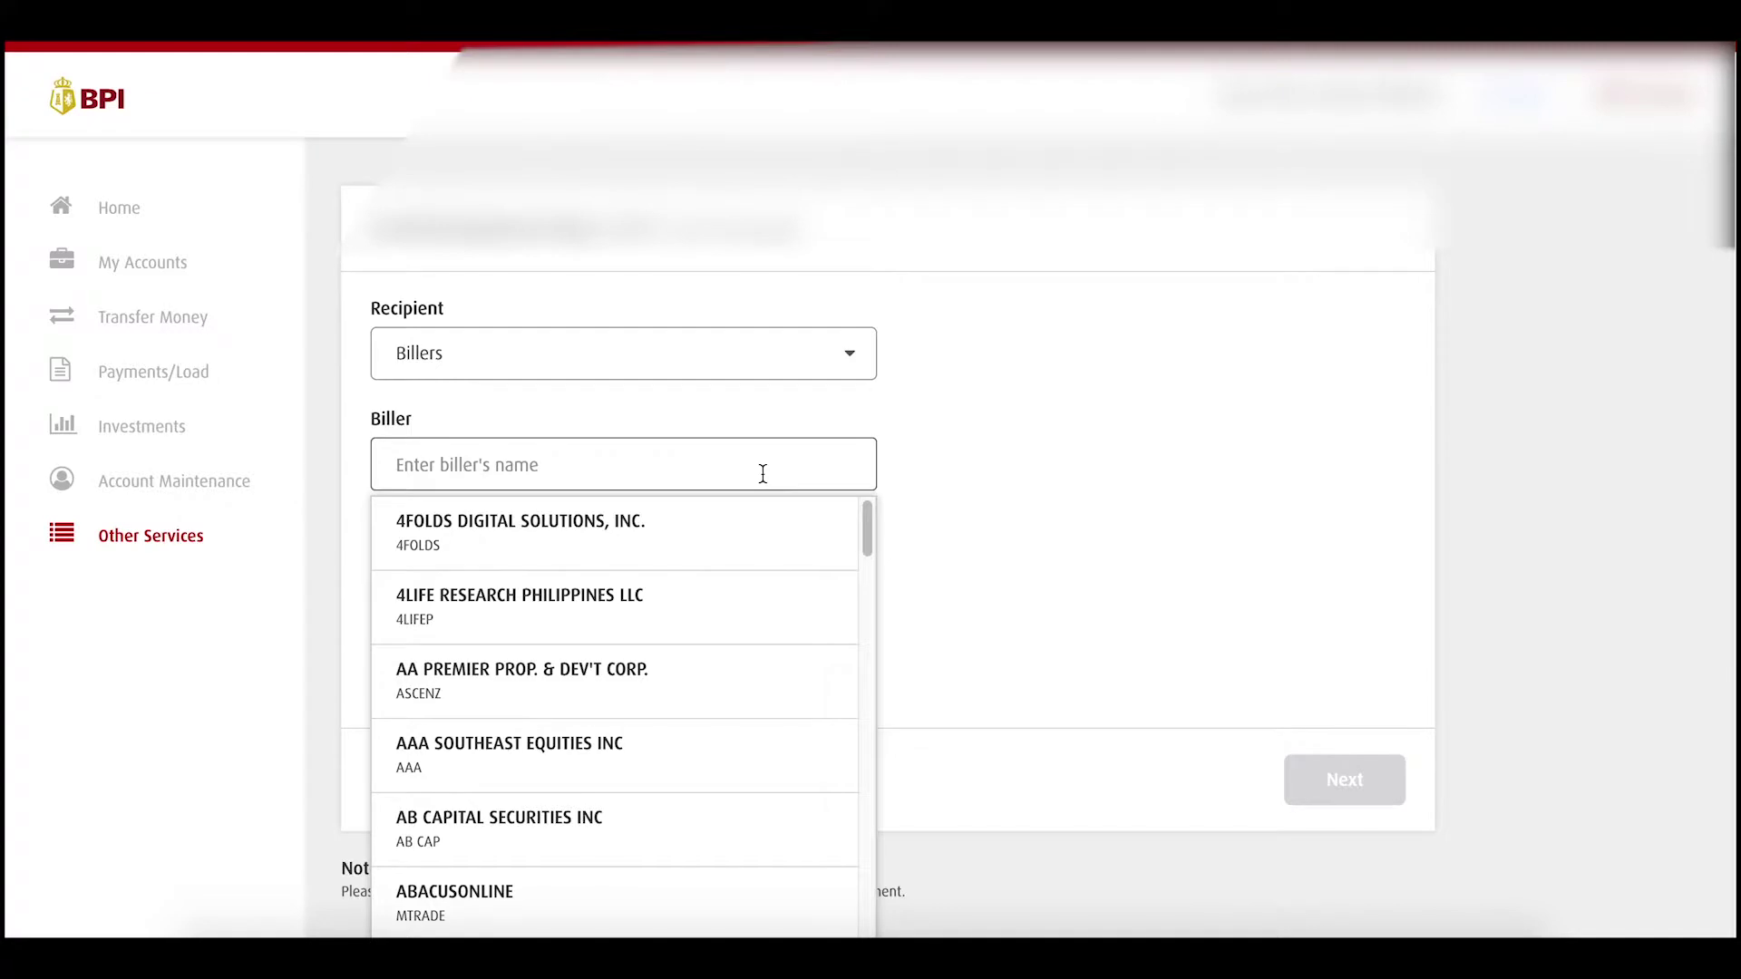
{"action": "type", "text": "sunli"}
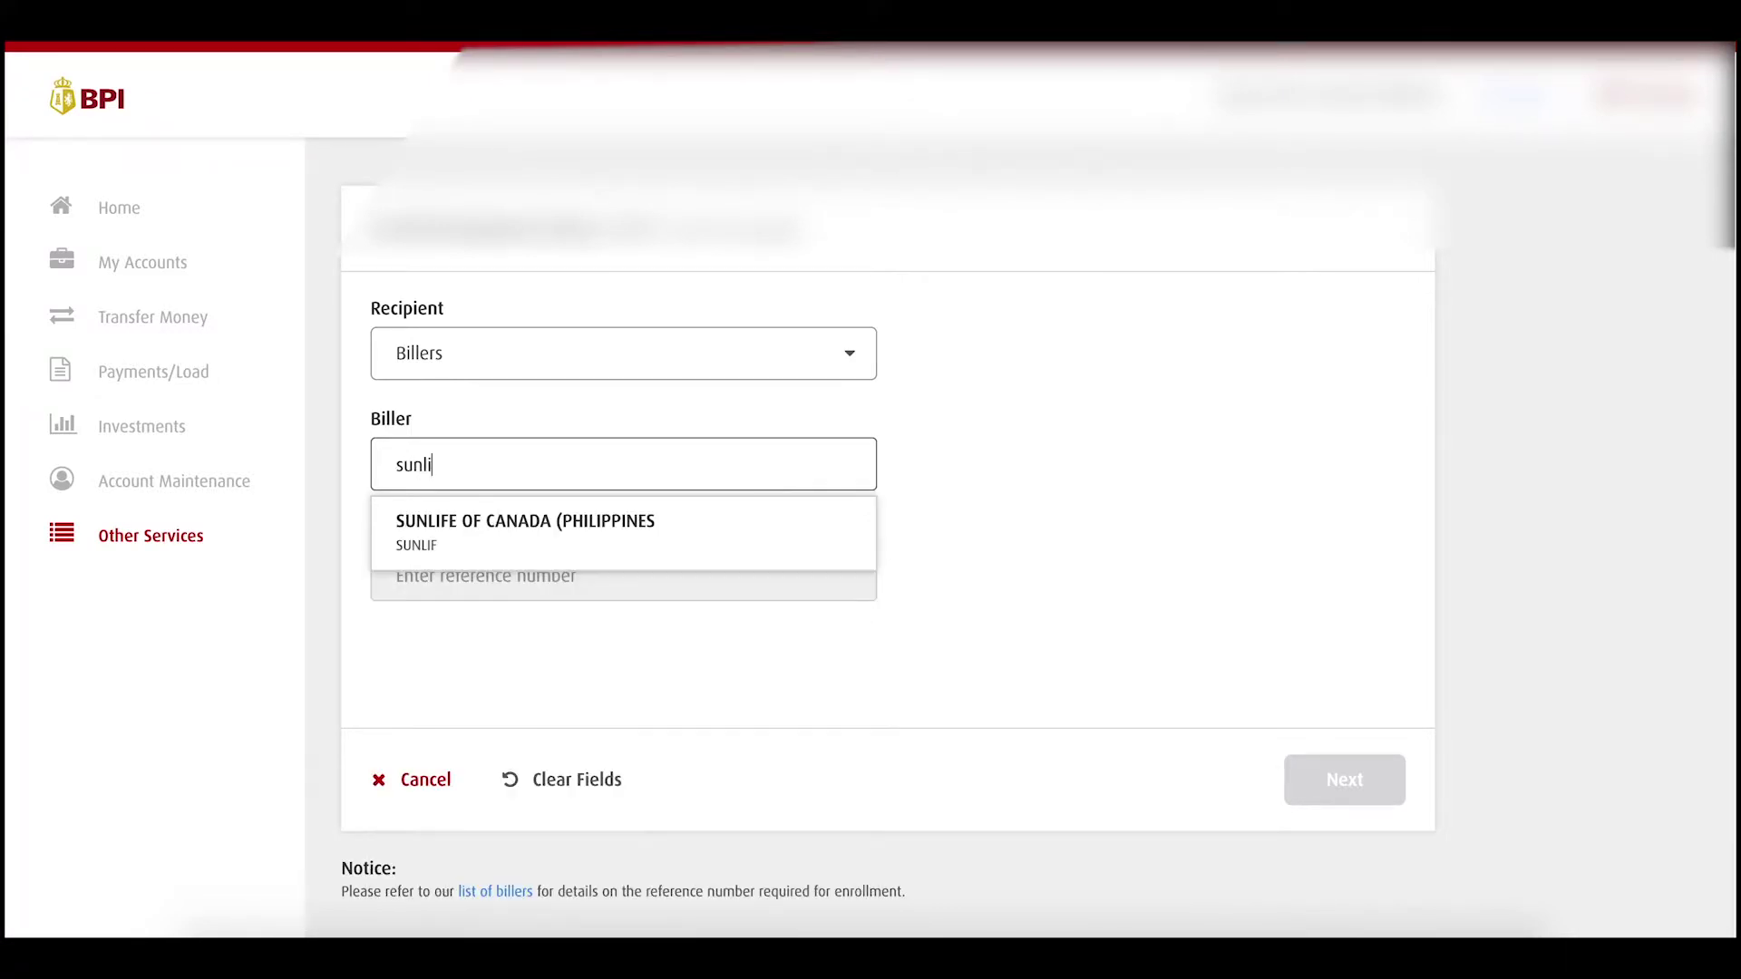
{"action": "key", "text": "BackSpace"}
{"action": "key", "text": "BackSpace"}
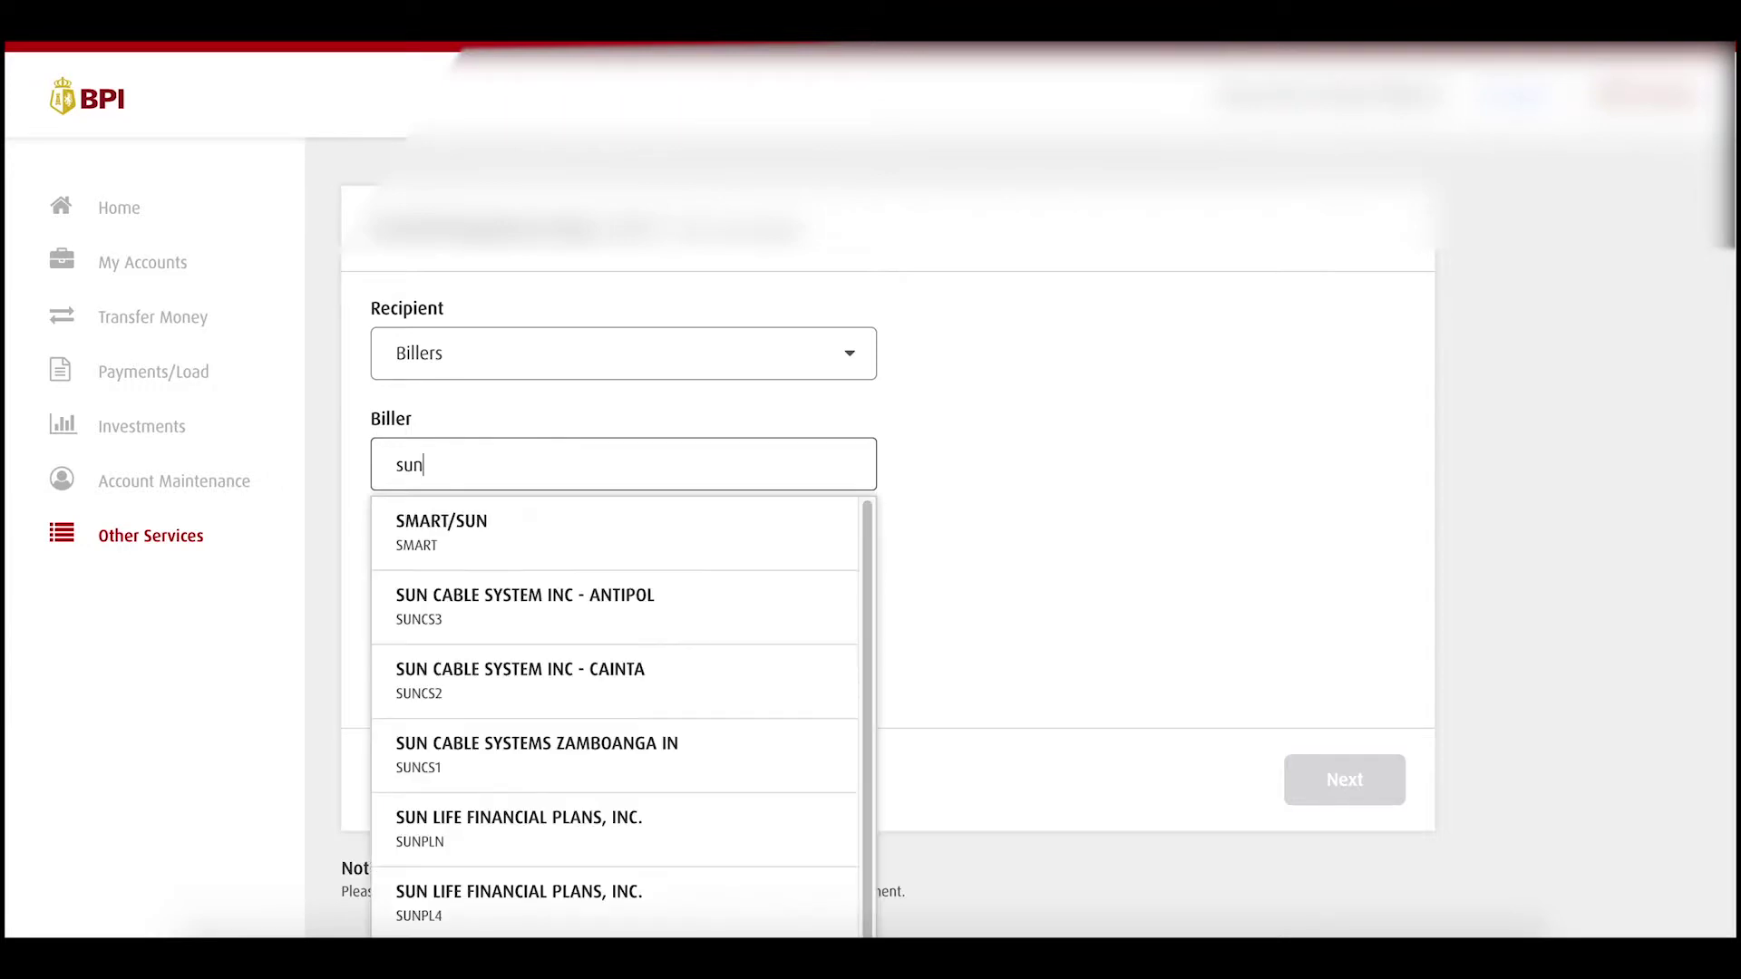
{"action": "scroll", "coordinate": [684, 816], "scroll_direction": "down", "scroll_amount": 1}
{"action": "scroll", "coordinate": [973, 745], "scroll_direction": "down", "scroll_amount": 1}
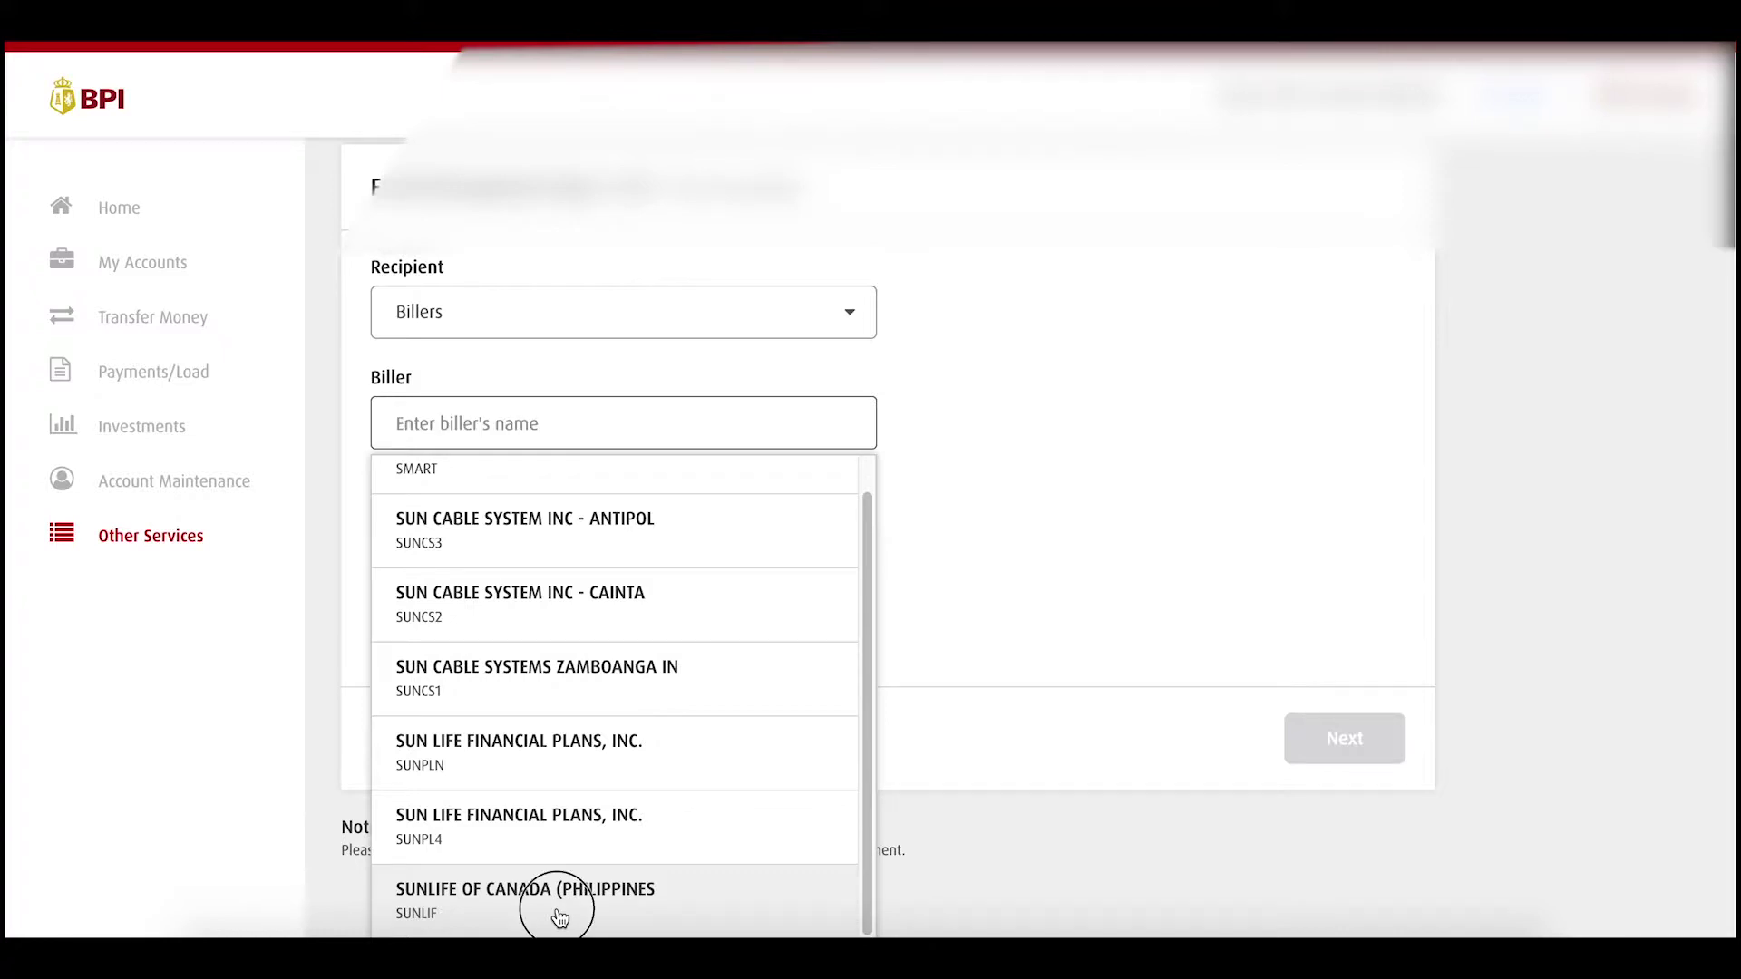
Step: Select SUNLIFE OF CANADA (PHILIPPINES) as the biller and move to the Reference Number field
{"action": "left_click", "coordinate": [559, 916]}
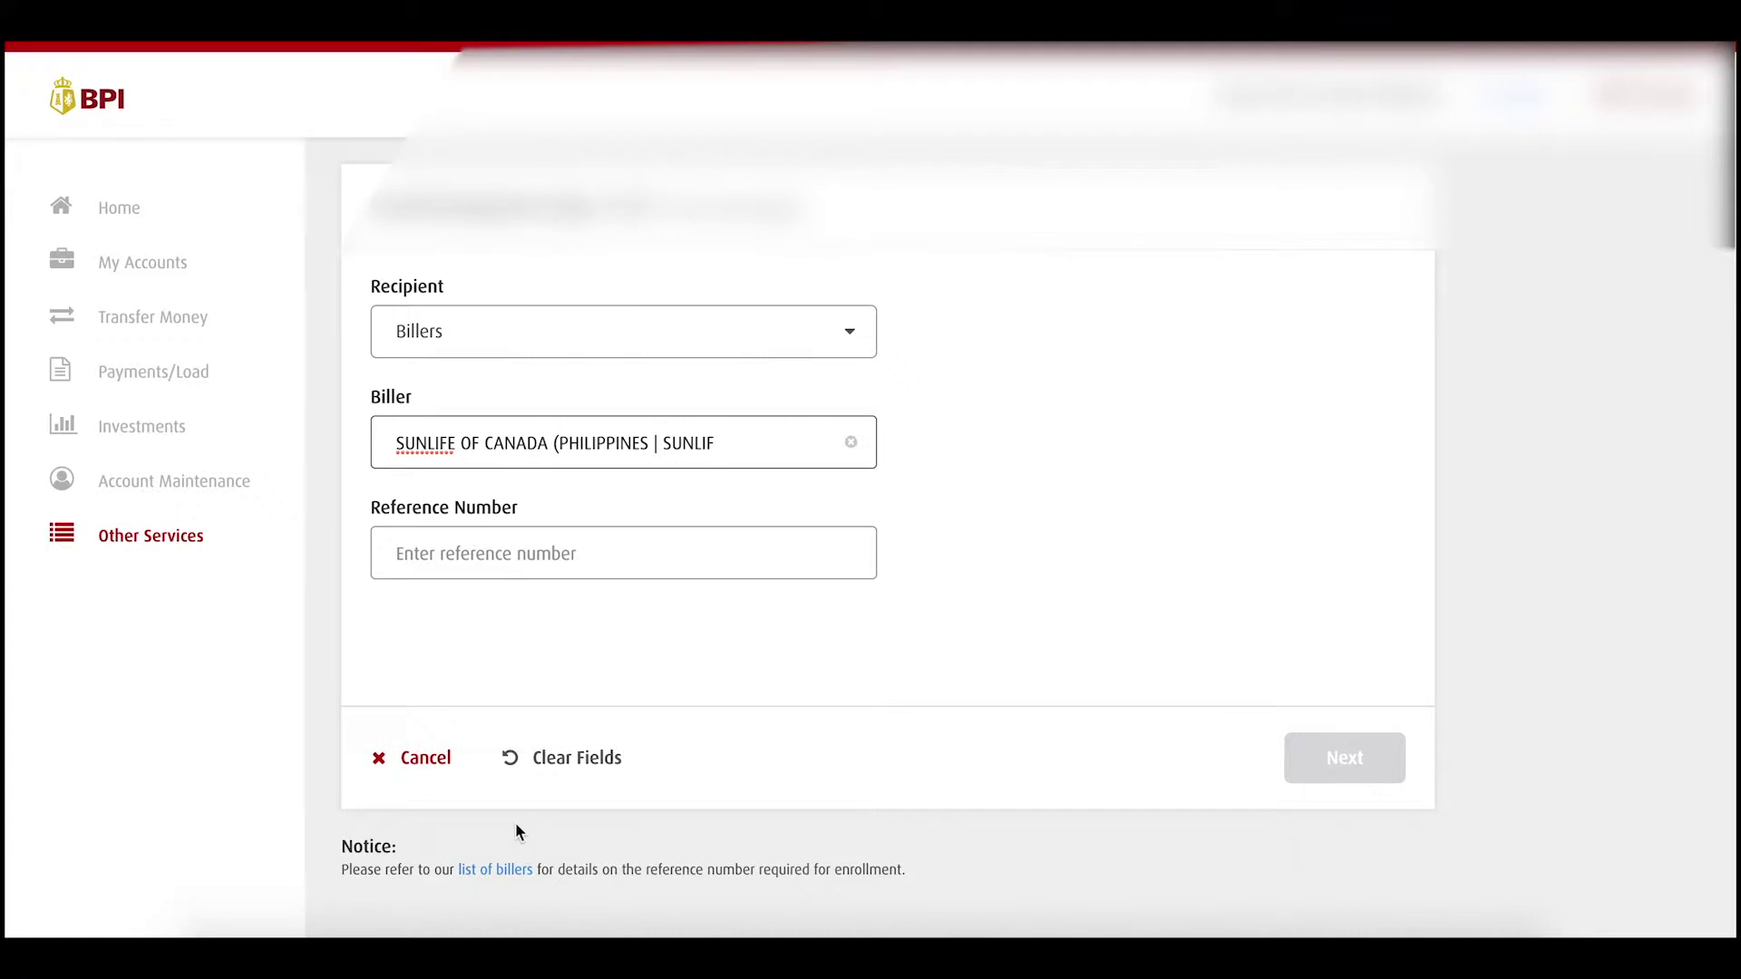
{"action": "left_click", "coordinate": [441, 550]}
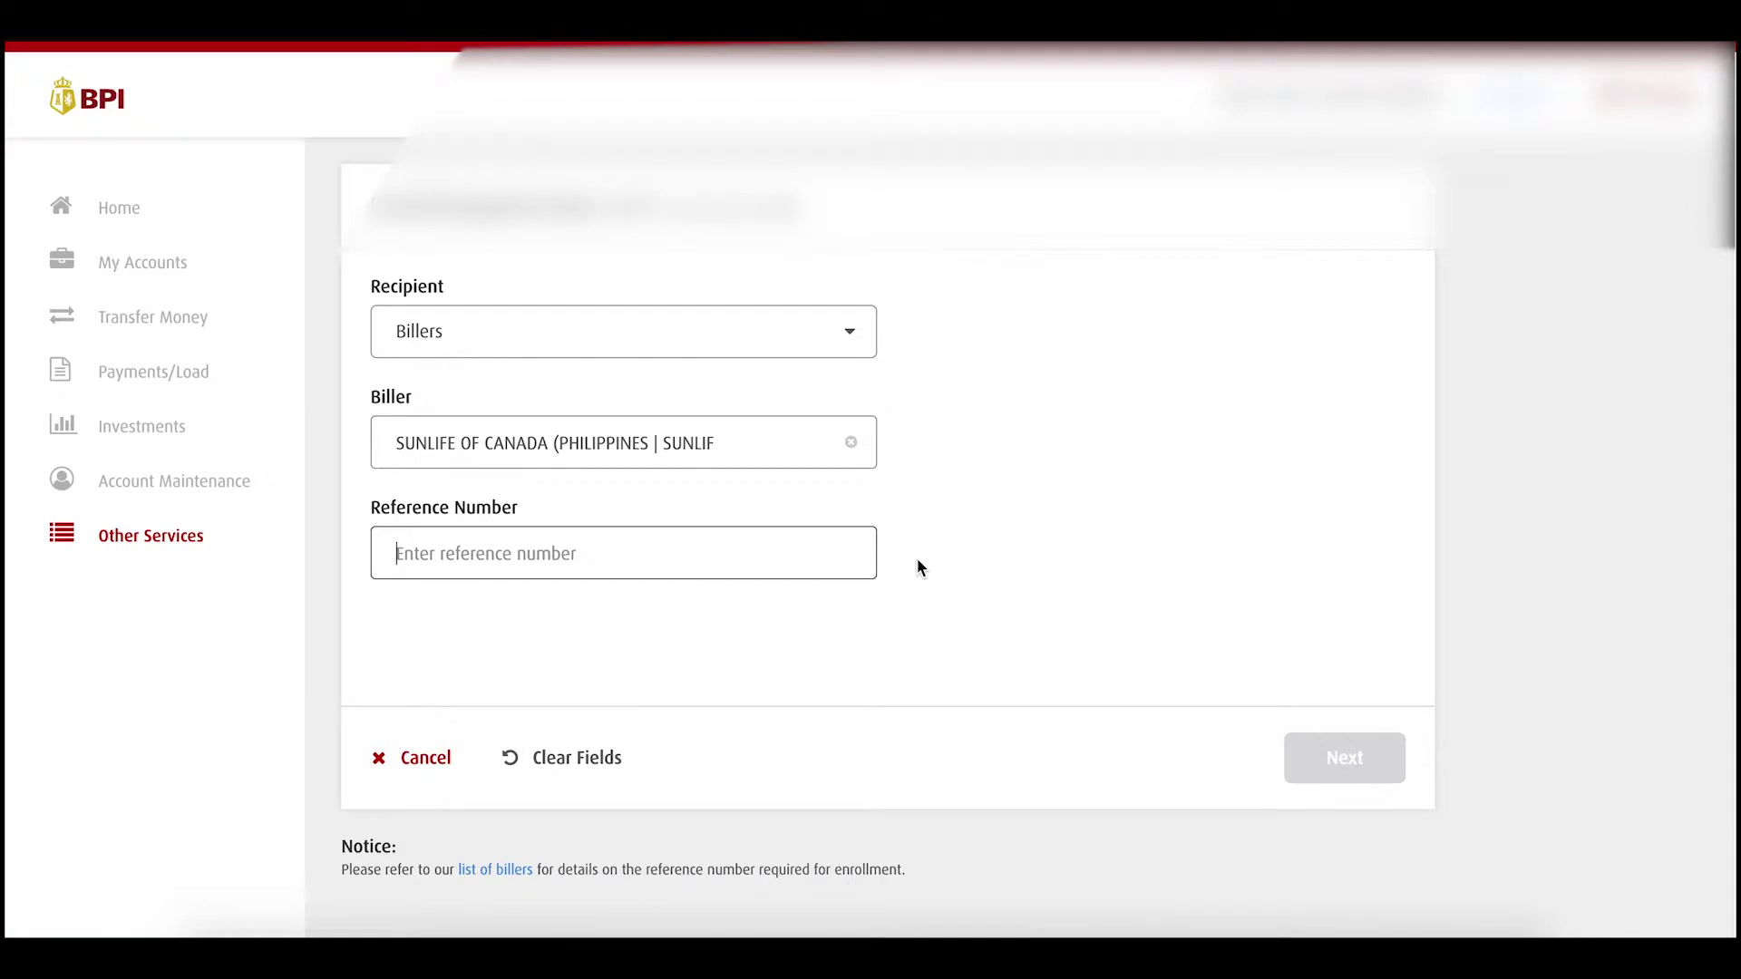
{"action": "left_click", "coordinate": [862, 568]}
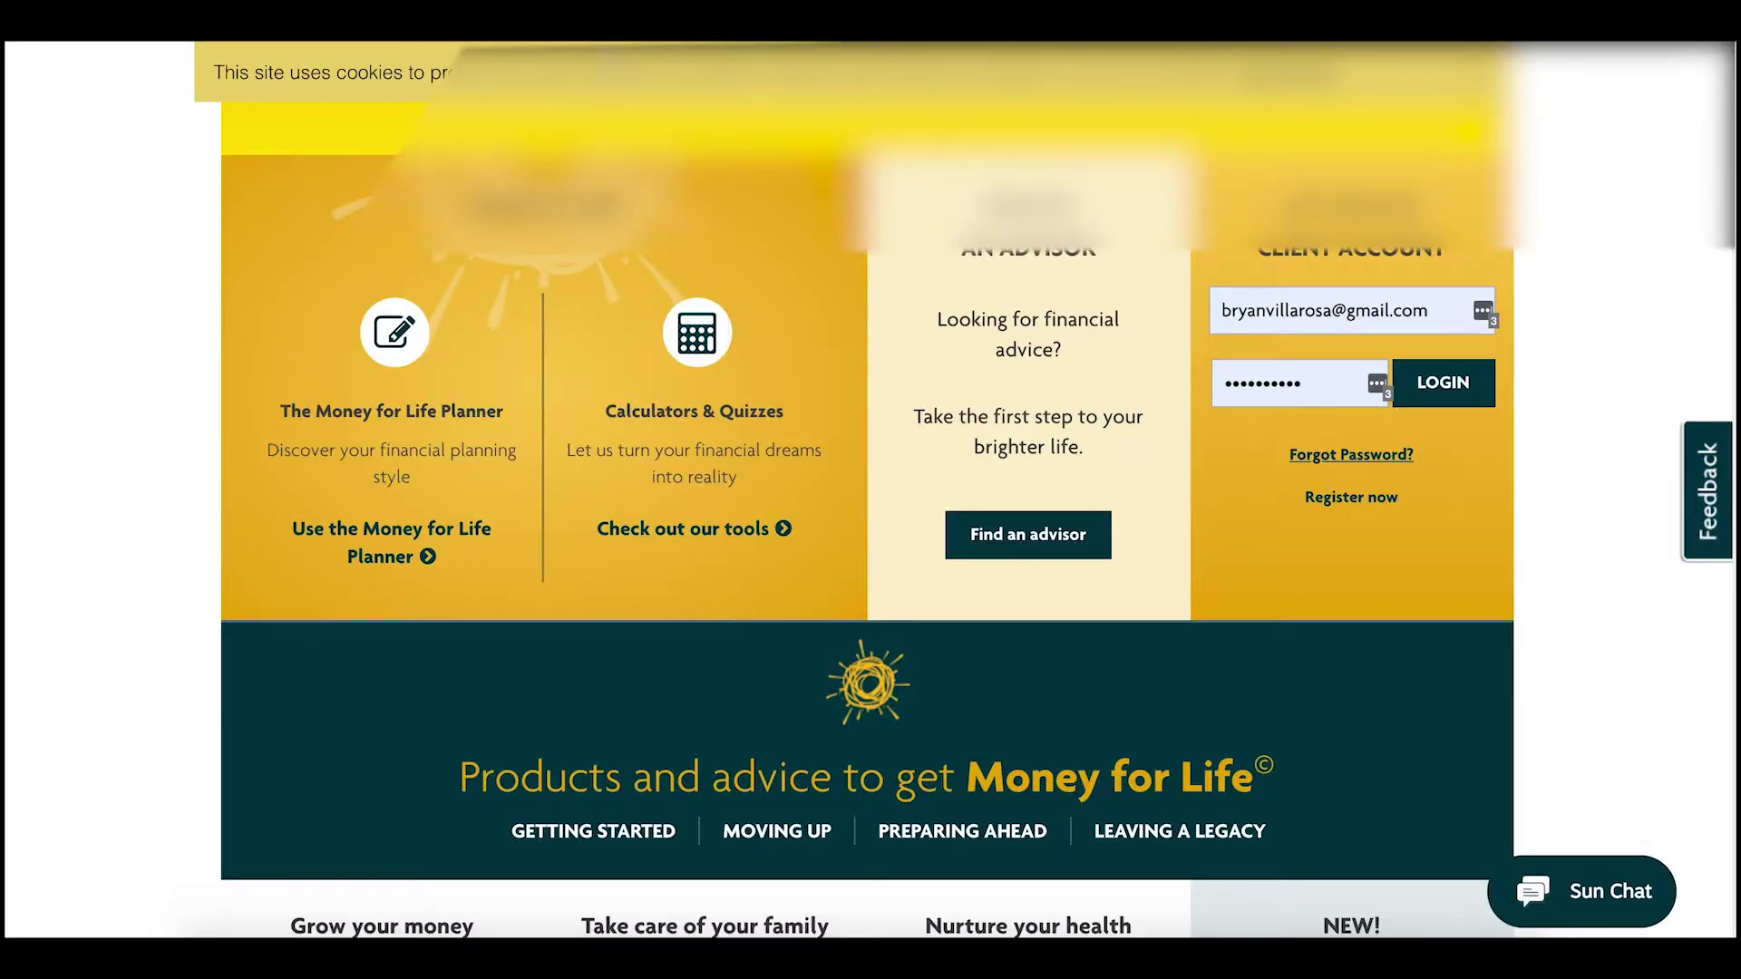
{"action": "scroll", "coordinate": [788, 263], "scroll_direction": "up", "scroll_amount": 2}
{"action": "scroll", "coordinate": [761, 478], "scroll_direction": "down", "scroll_amount": 4}
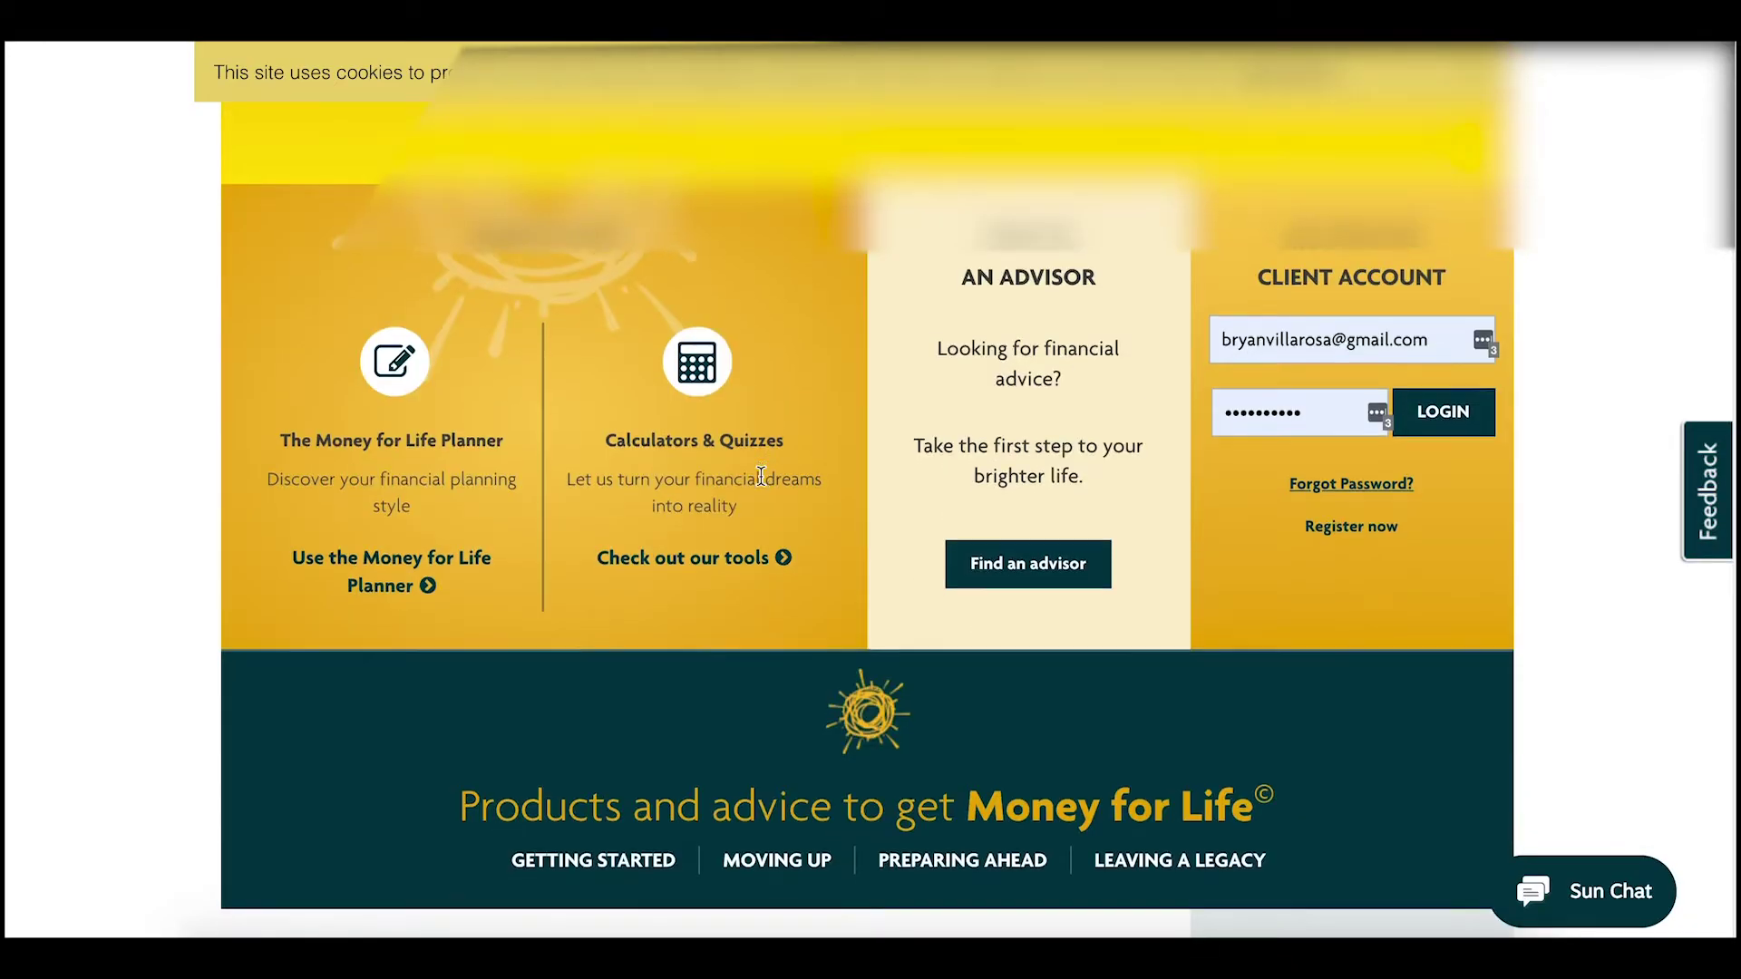
{"action": "scroll", "coordinate": [1094, 351], "scroll_direction": "up", "scroll_amount": 2}
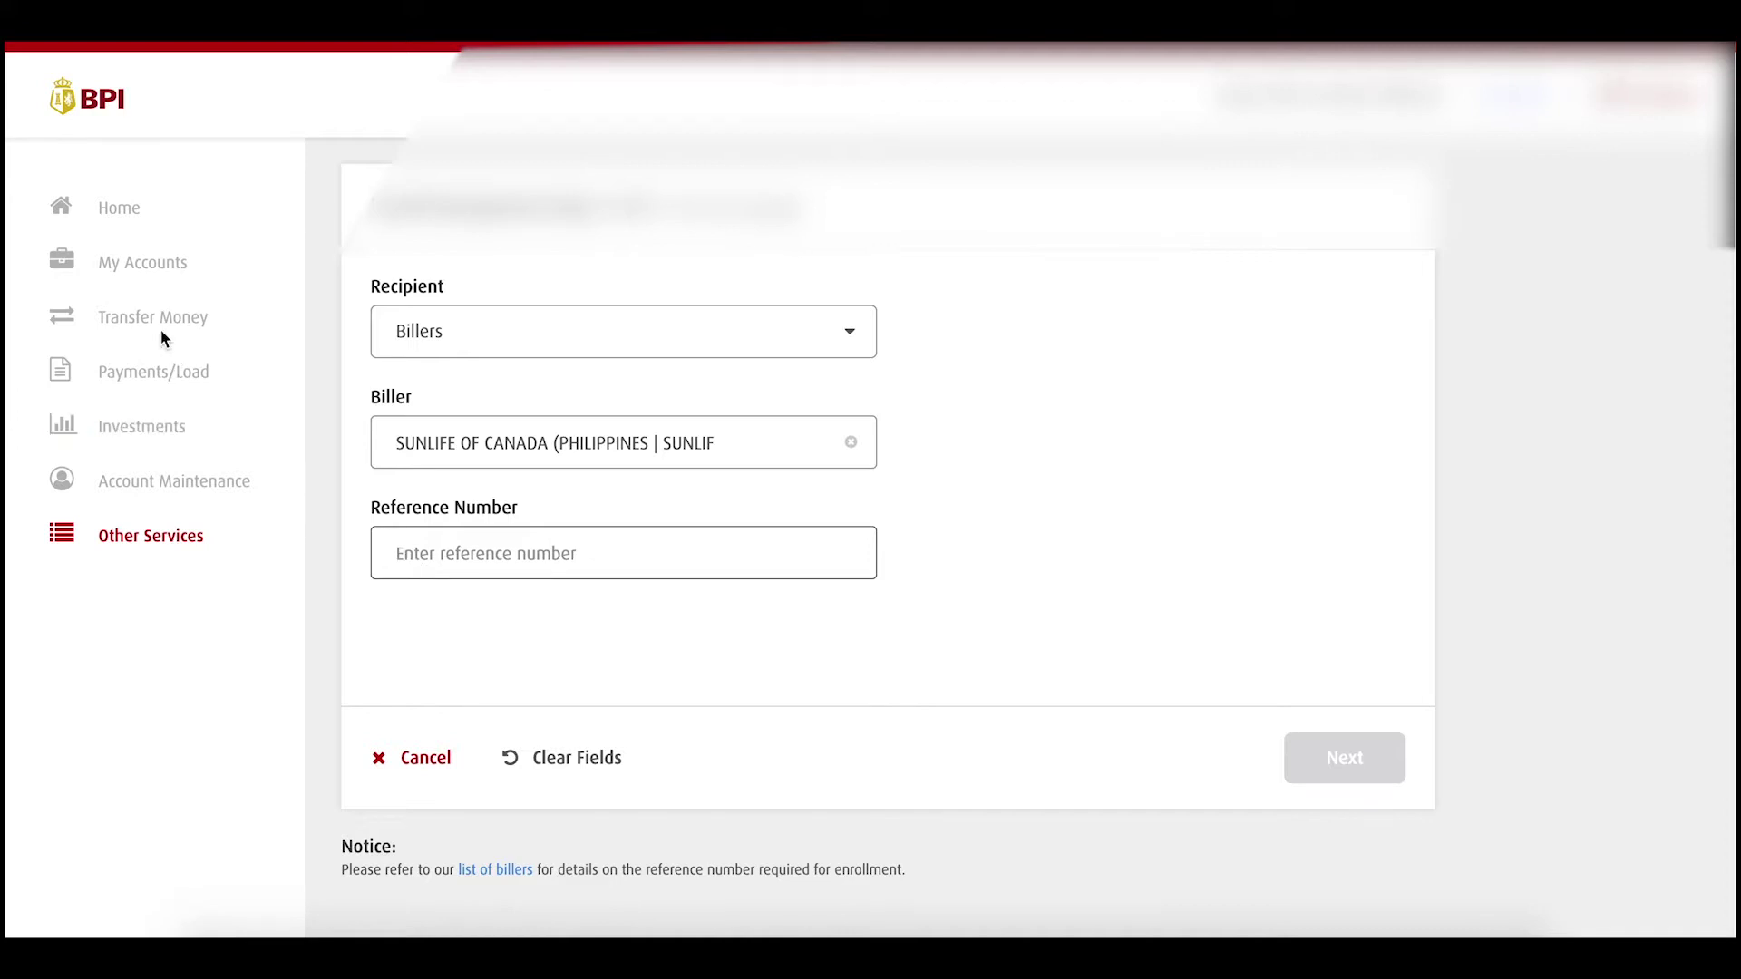
Step: On the Payments/Load page, set Pay from to the Savings Account
{"action": "left_click", "coordinate": [150, 374]}
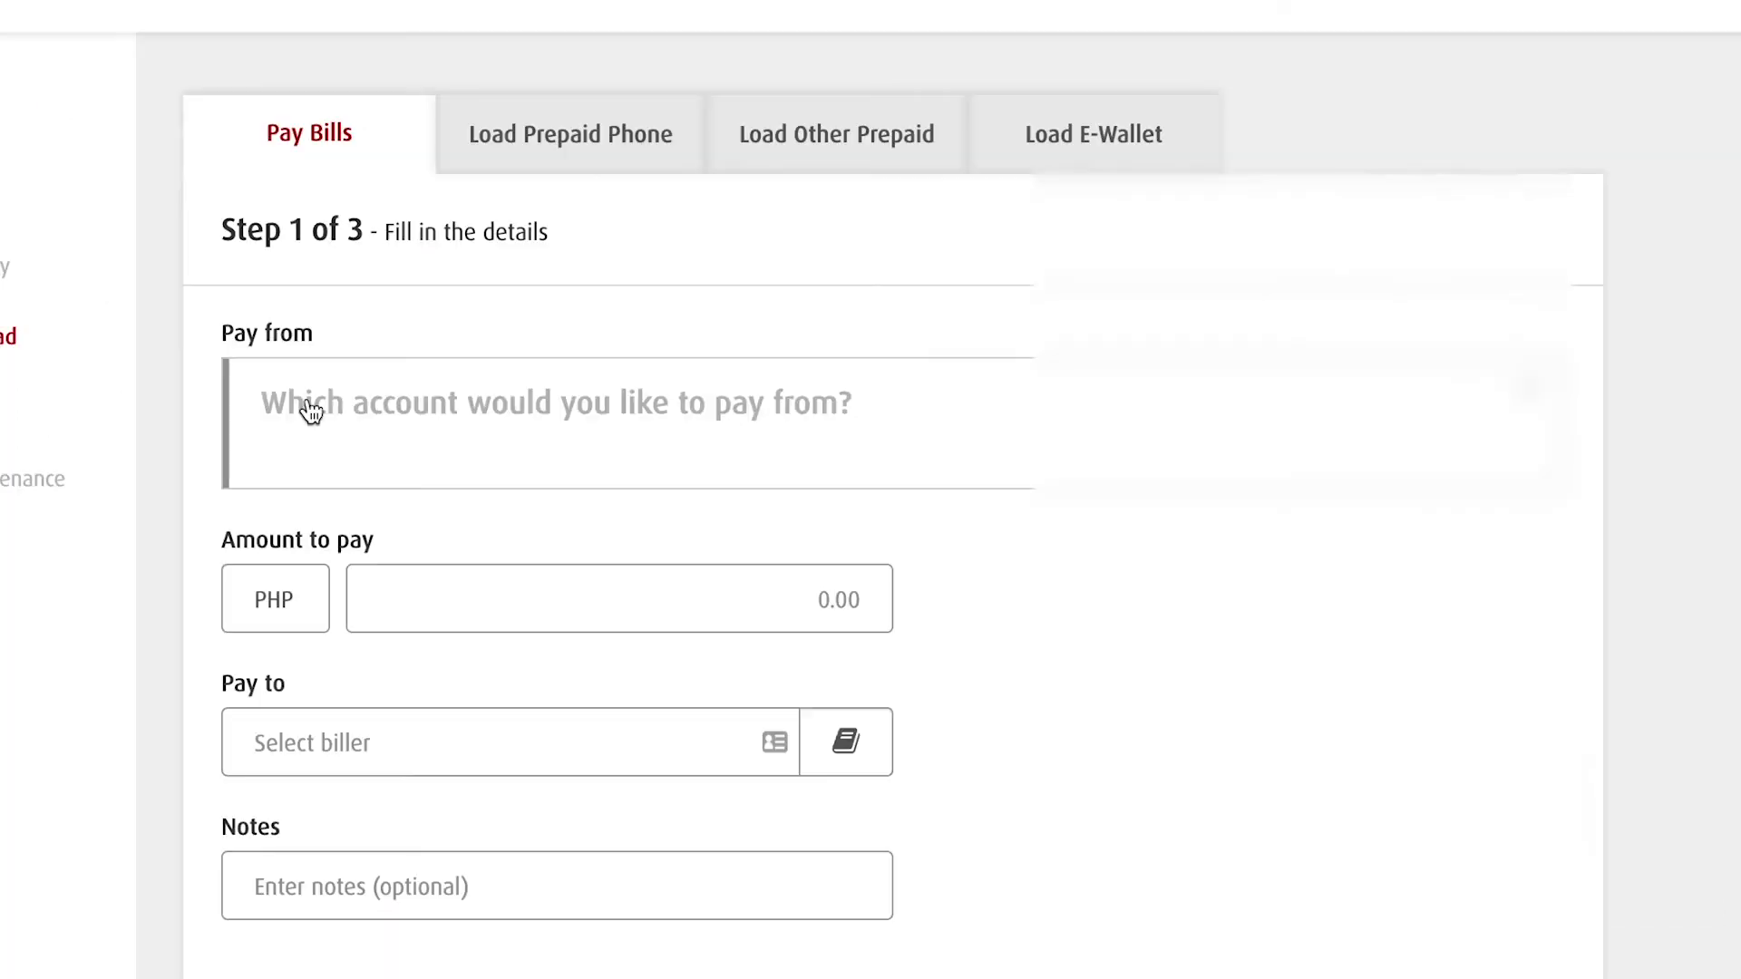
{"action": "left_click", "coordinate": [590, 425]}
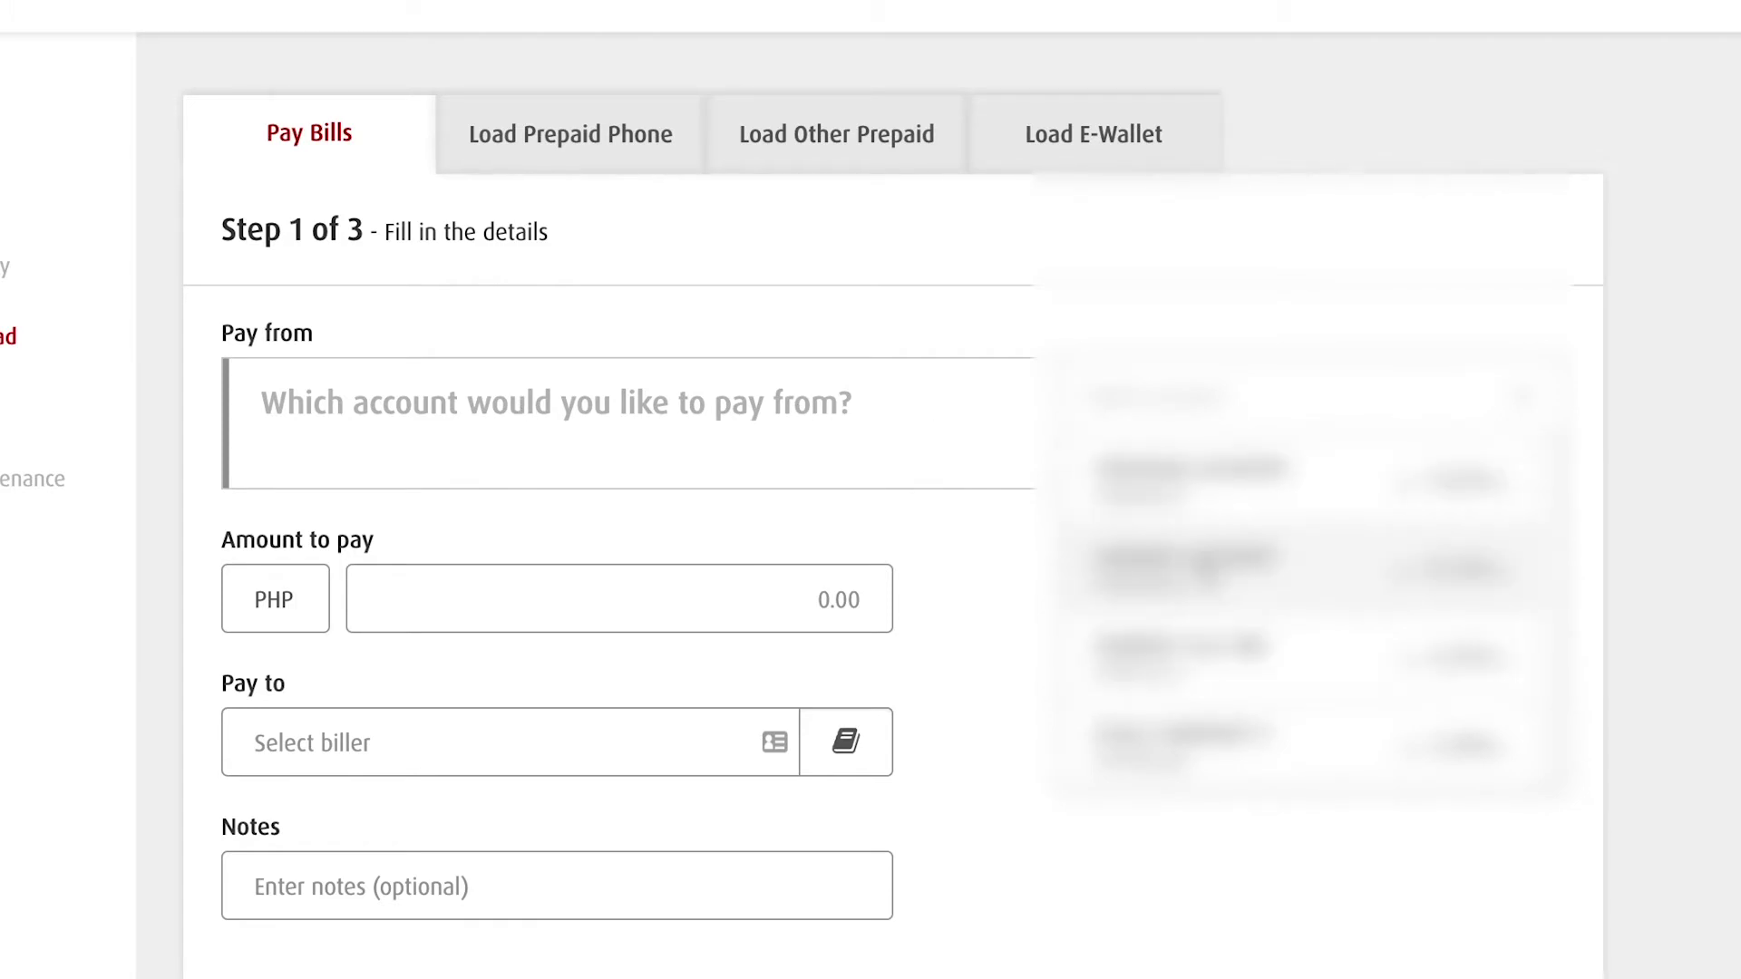
{"action": "left_click", "coordinate": [1205, 571]}
{"action": "left_click", "coordinate": [470, 586]}
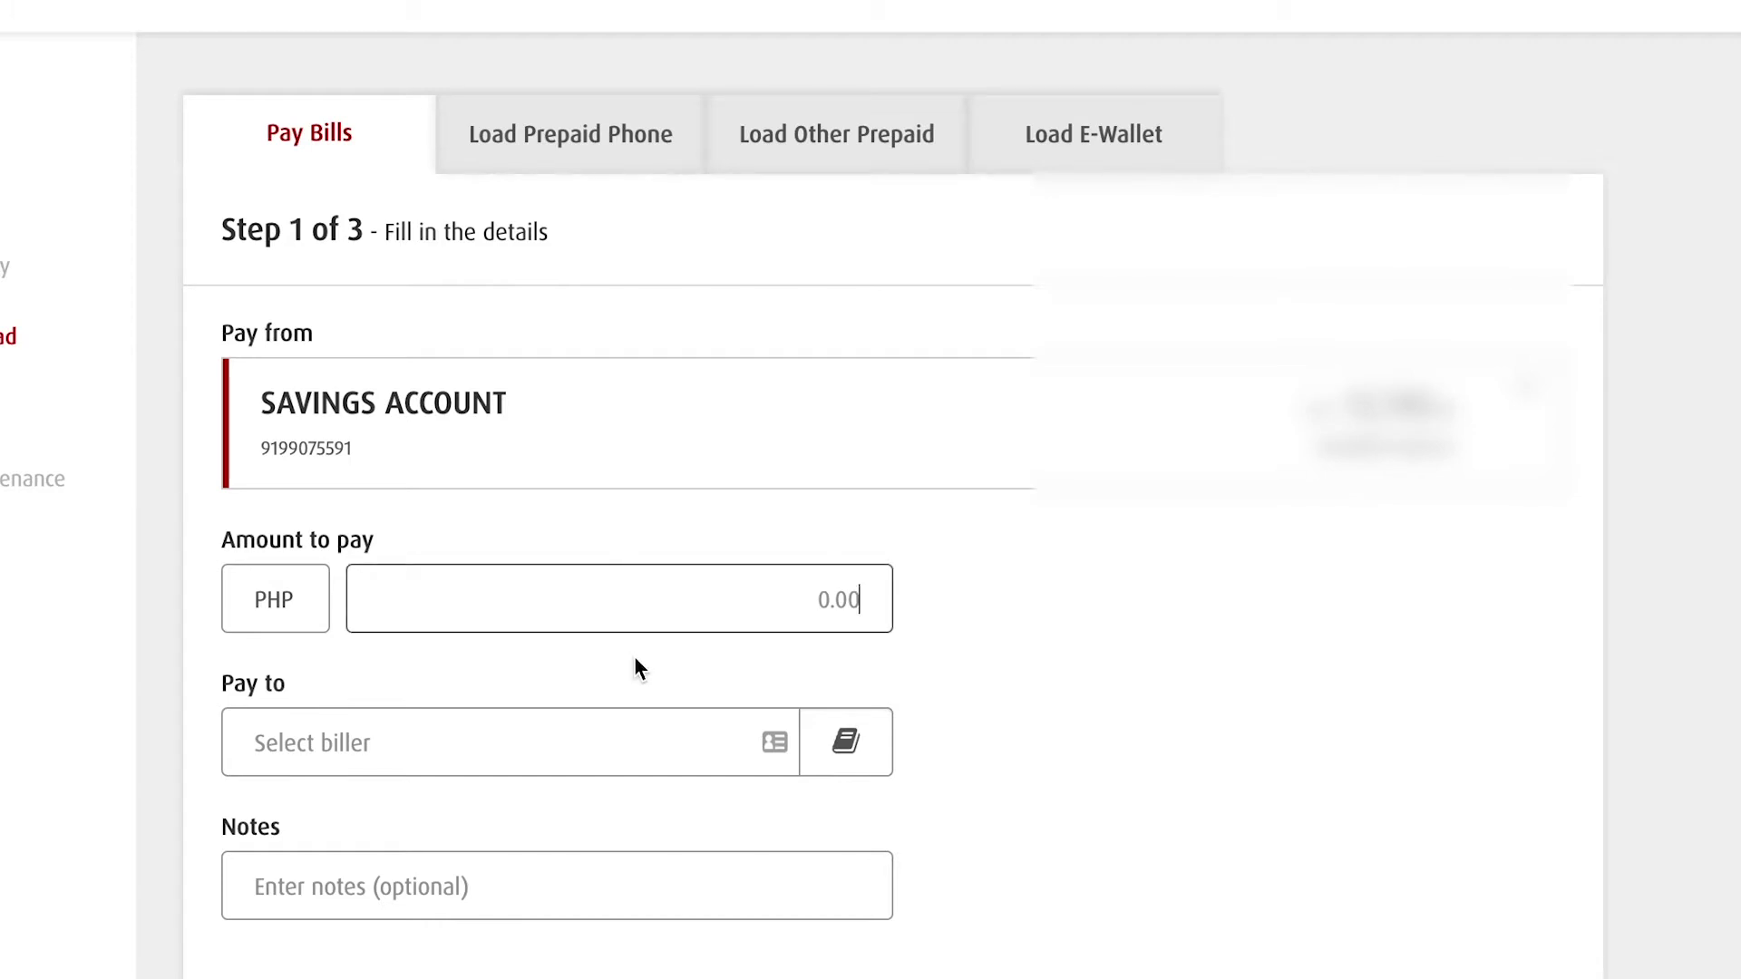
Step: Set Pay to an enrolled SUNLIF Sun Life biller
{"action": "left_click", "coordinate": [571, 730]}
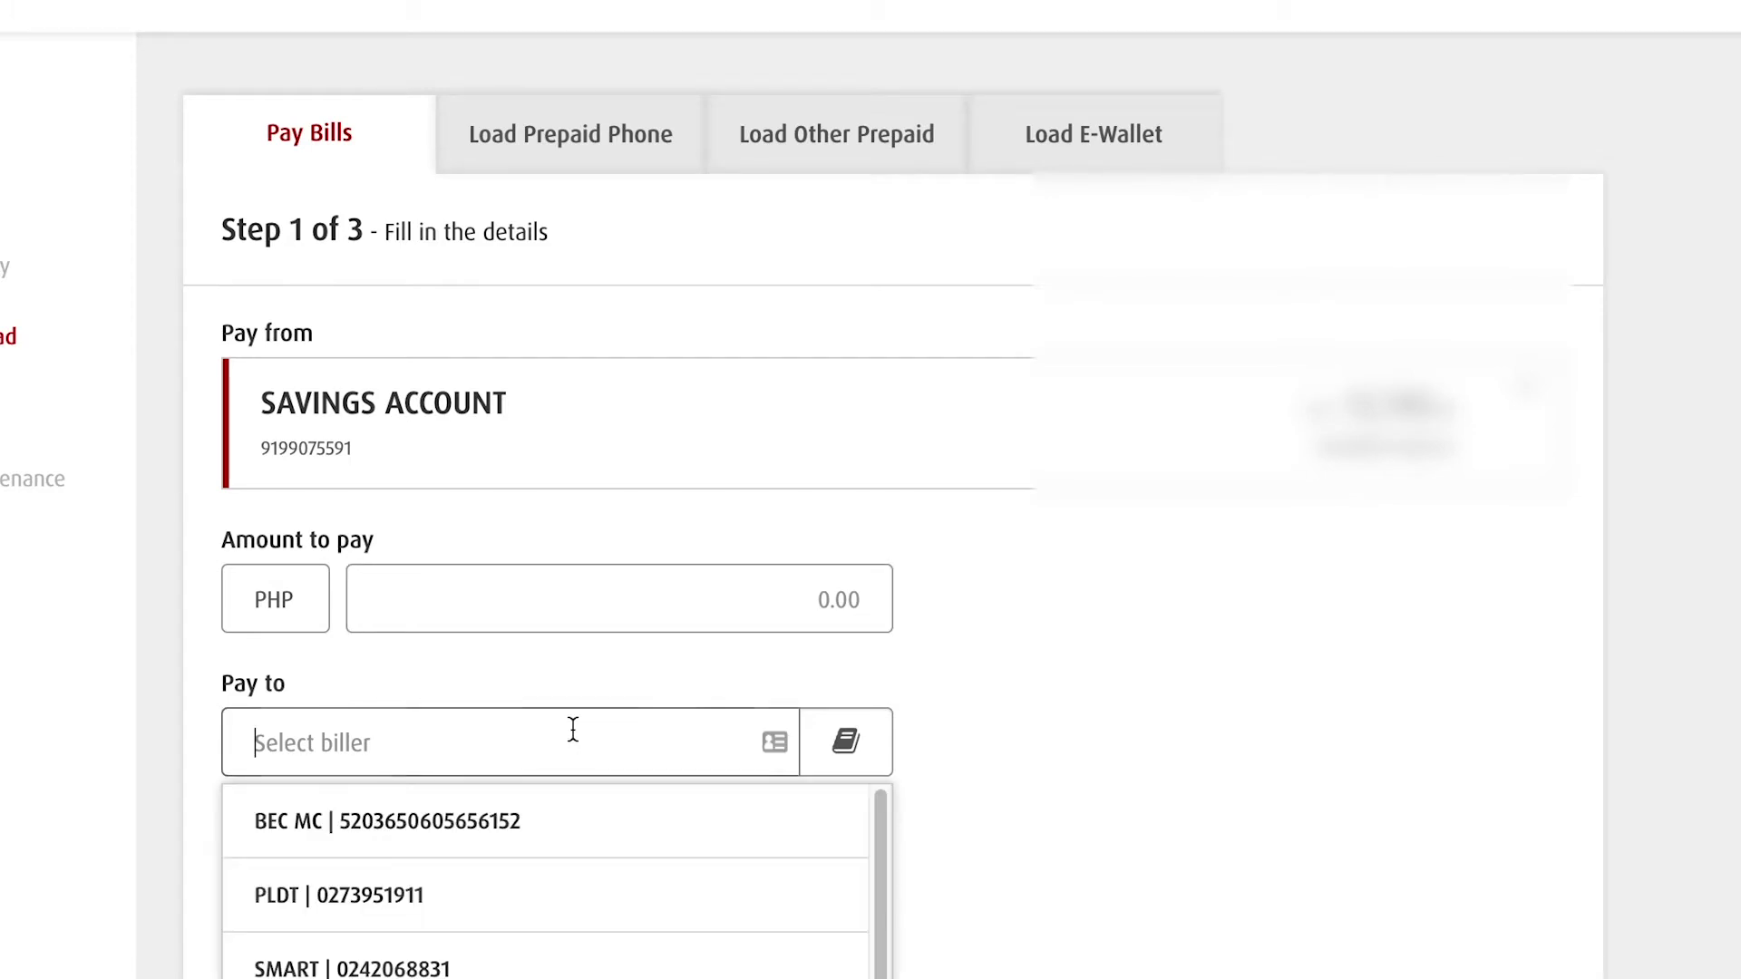
{"action": "scroll", "coordinate": [504, 952], "scroll_direction": "down", "scroll_amount": 1}
{"action": "scroll", "coordinate": [1286, 910], "scroll_direction": "down", "scroll_amount": 4}
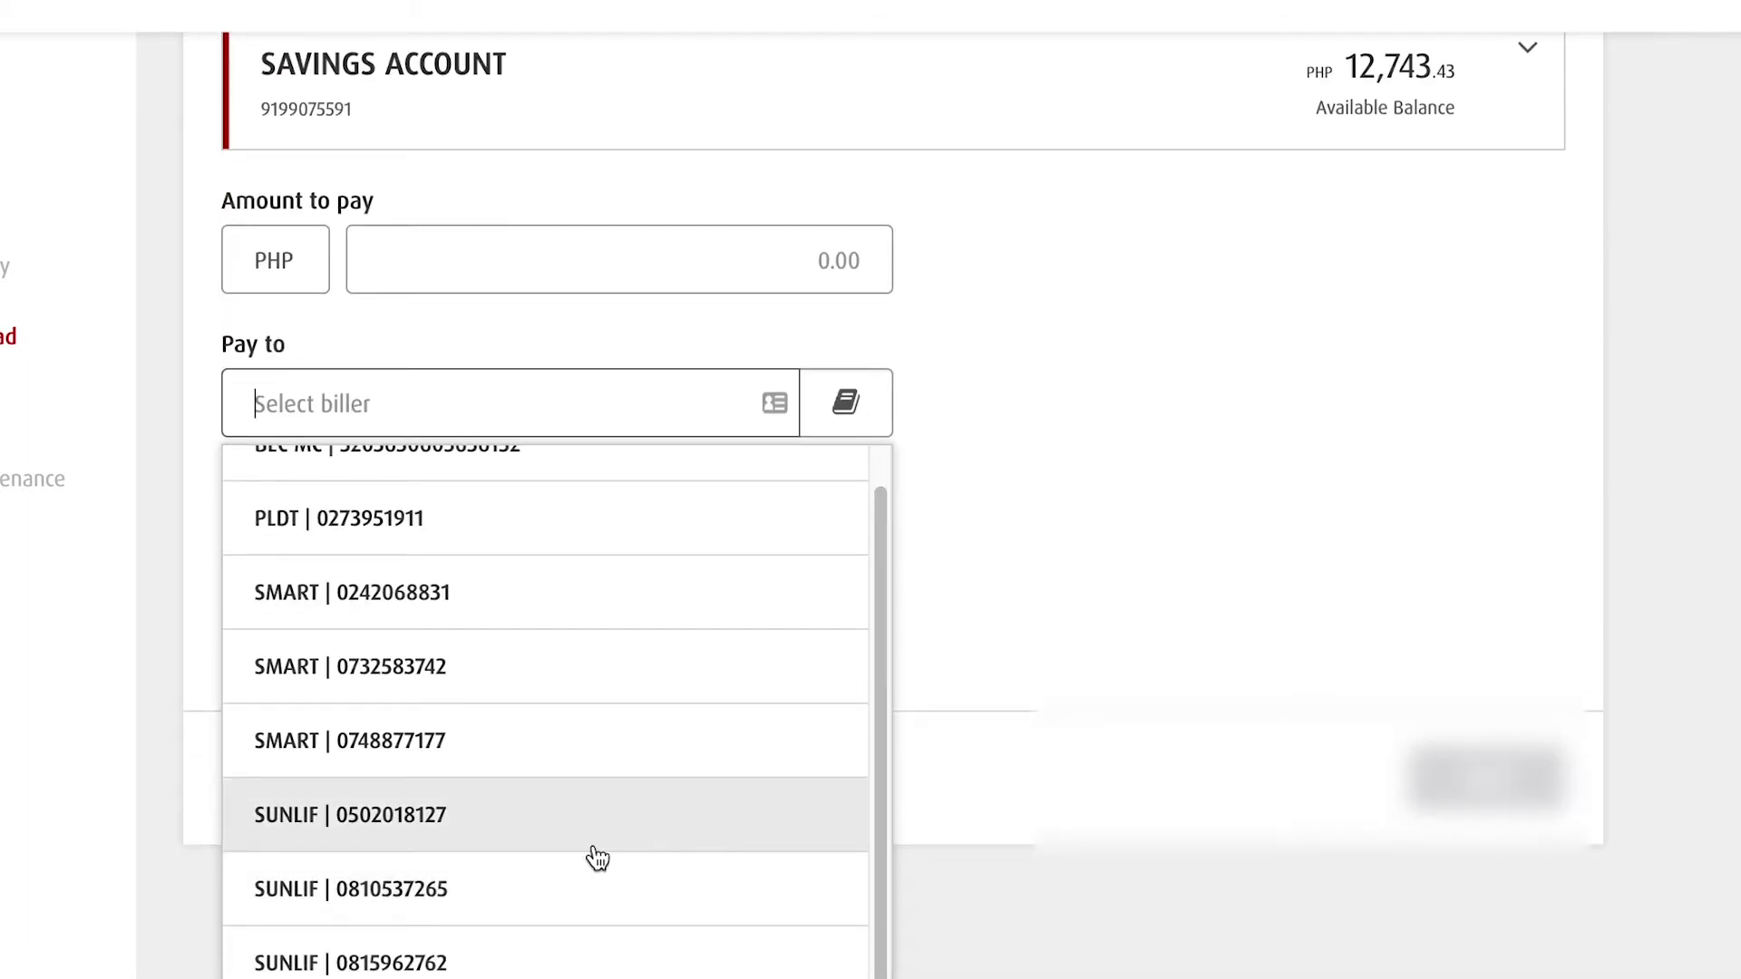
{"action": "left_click_drag", "start_coordinate": [1088, 544], "coordinate": [995, 623]}
{"action": "left_click", "coordinate": [583, 555]}
{"action": "left_click", "coordinate": [458, 914]}
{"action": "left_click", "coordinate": [512, 678]}
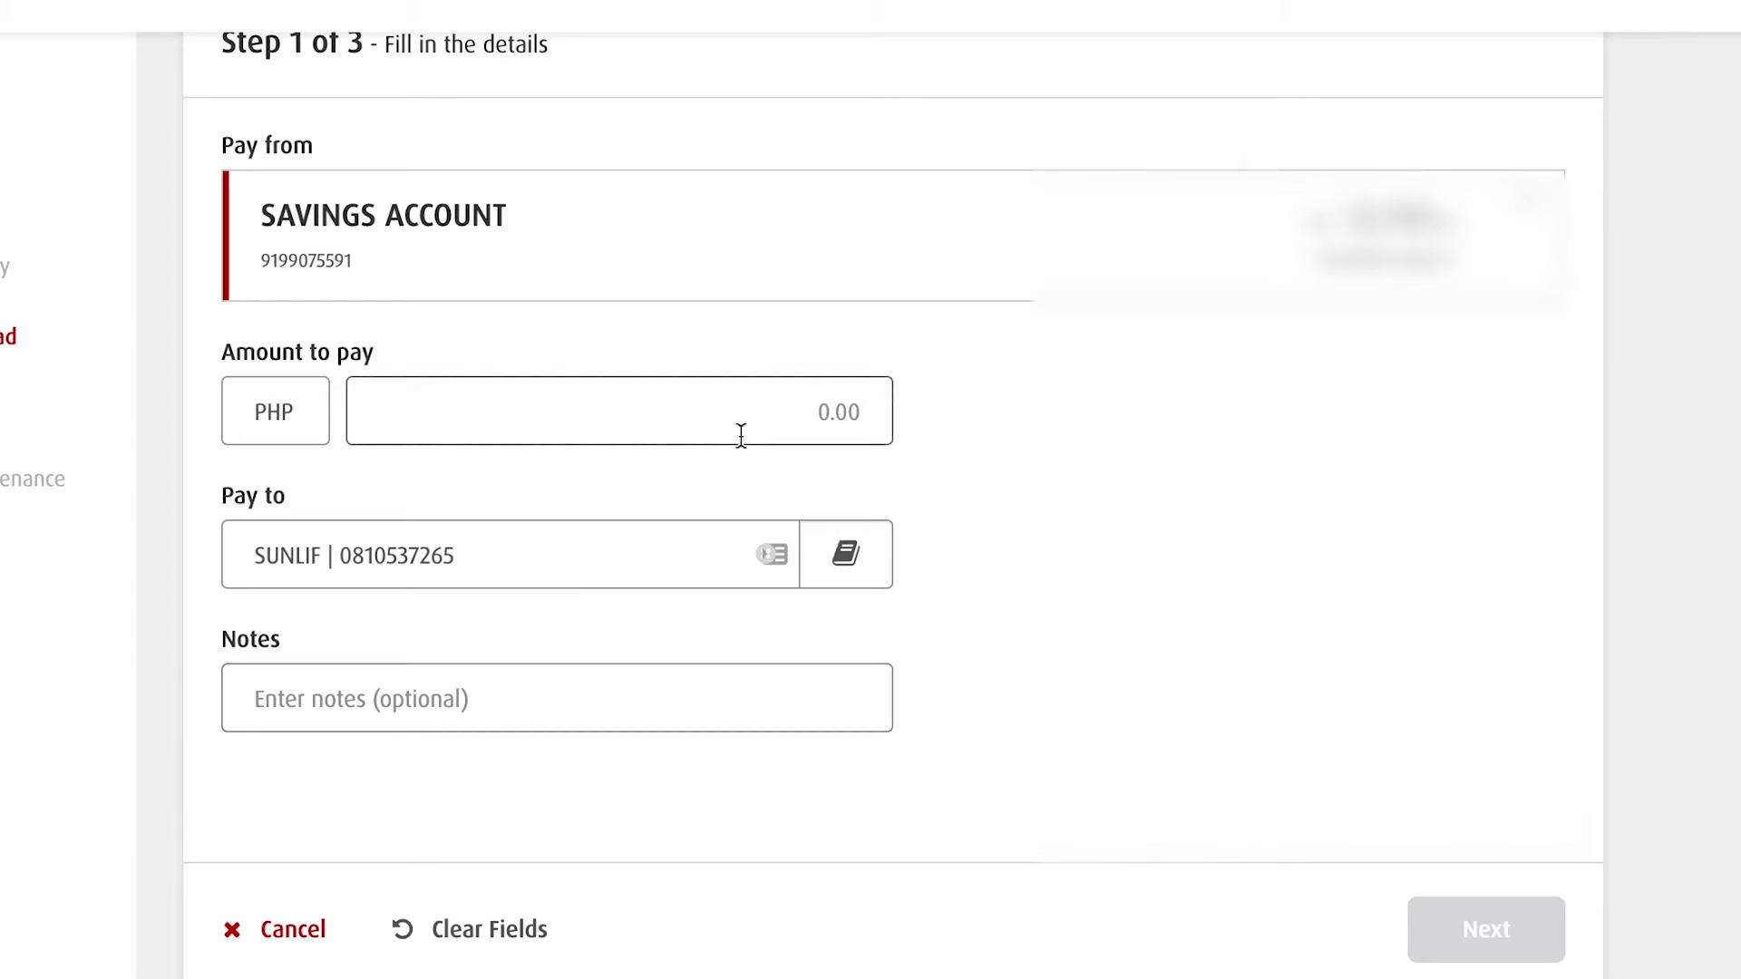
Step: Enter an amount of 5000 with the note 'reminder to self', then continue to review
{"action": "type", "text": "5000"}
{"action": "left_click", "coordinate": [819, 675]}
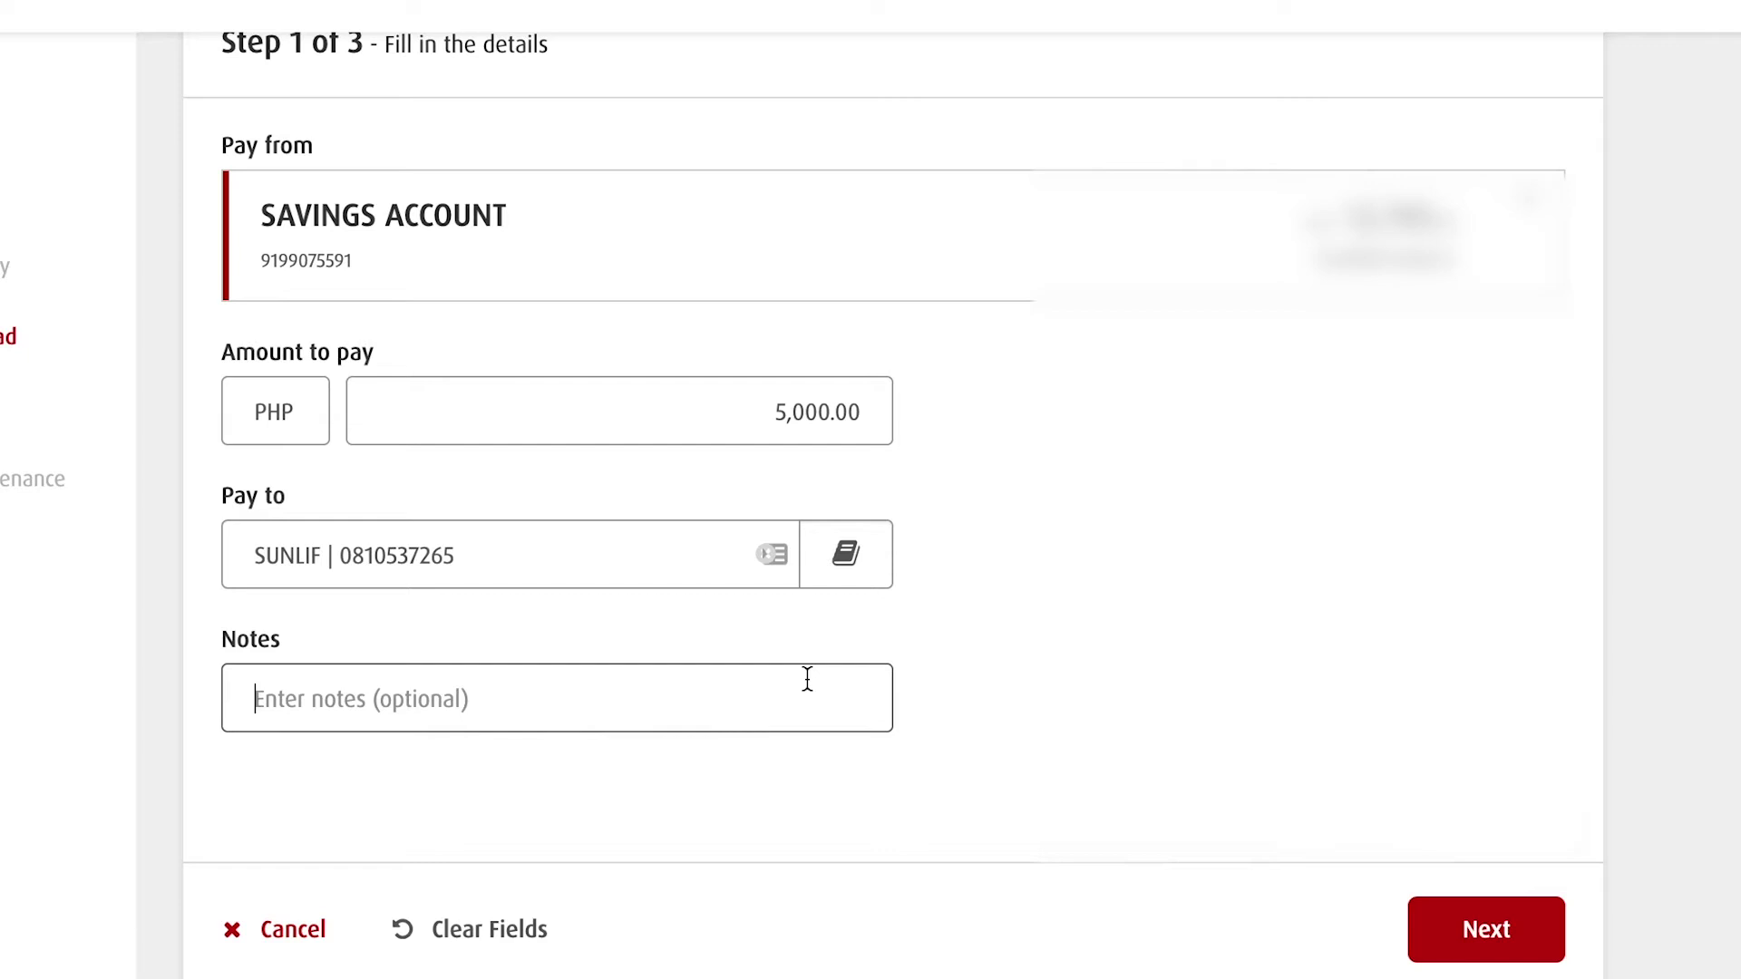
{"action": "type", "text": "reminder to self"}
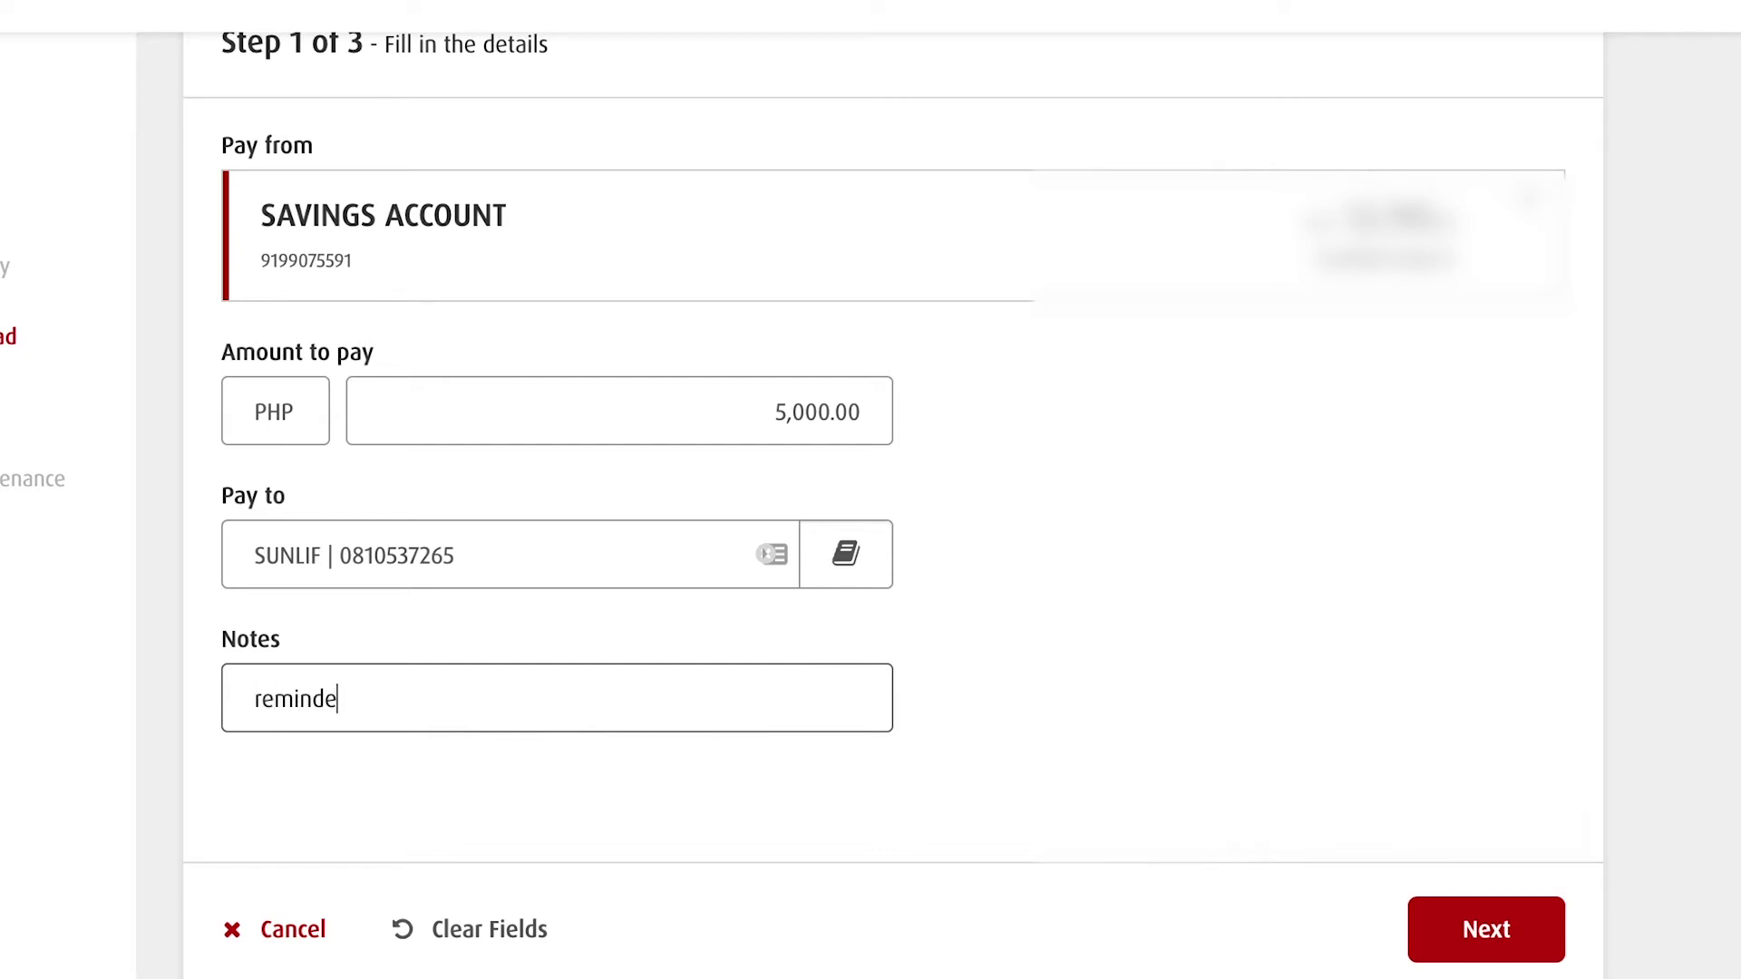
{"action": "left_click", "coordinate": [1456, 929]}
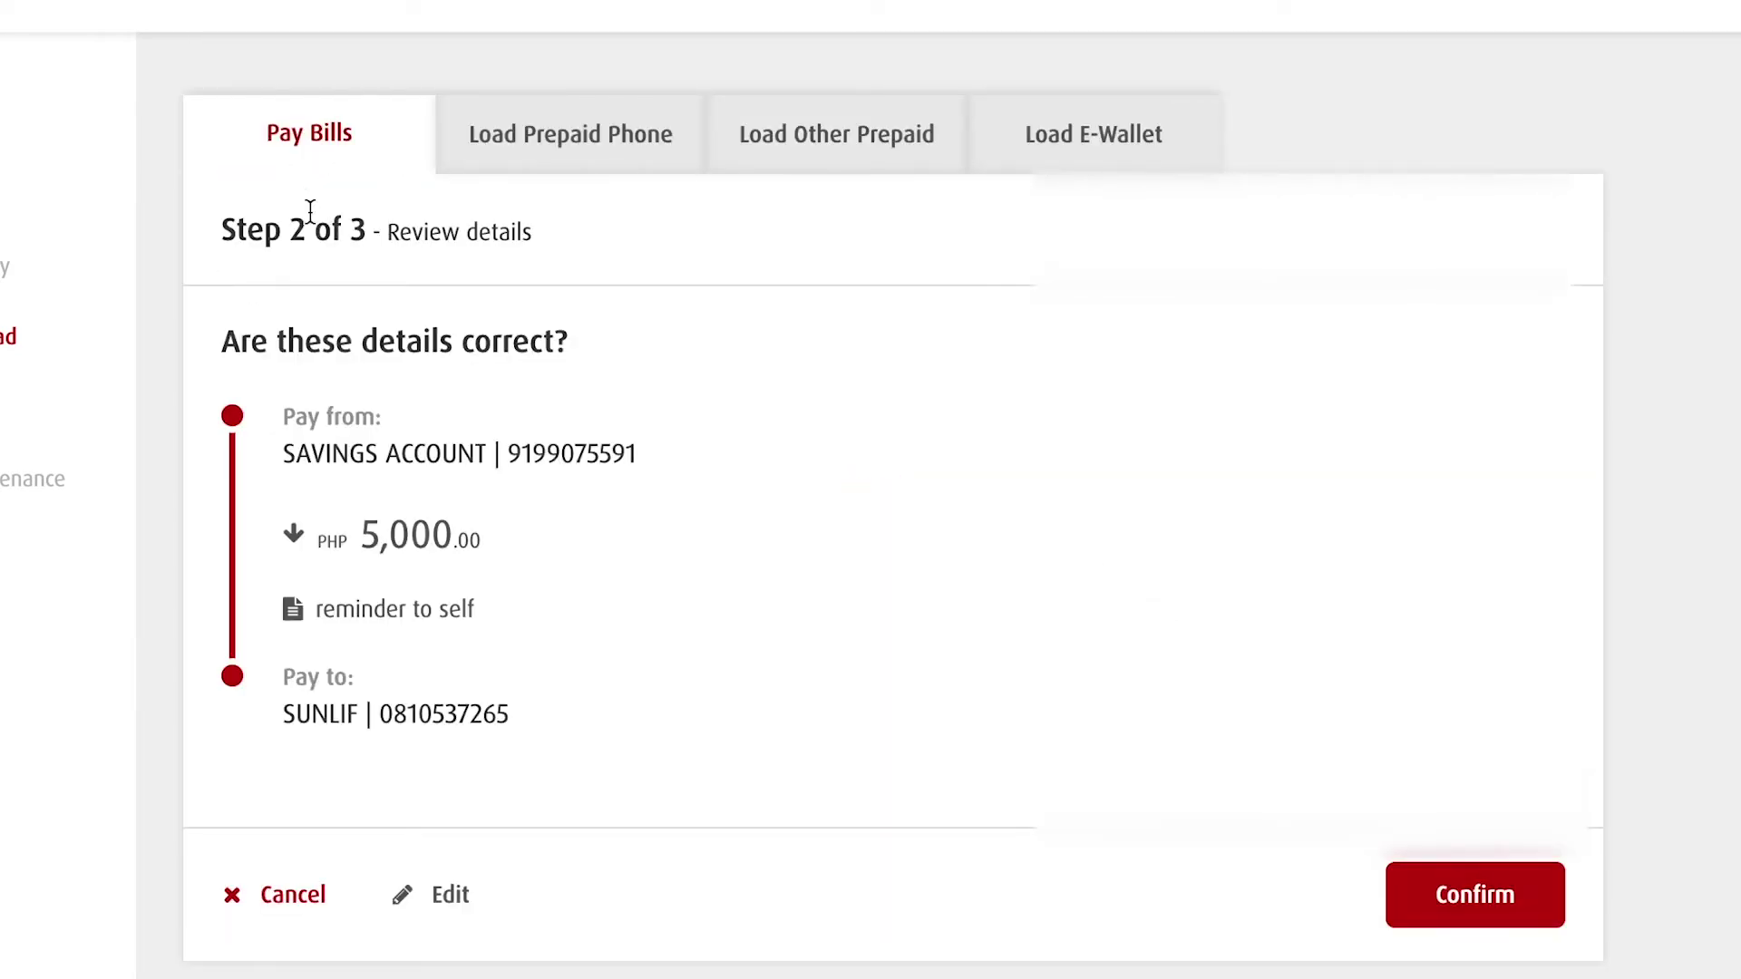
{"action": "scroll", "coordinate": [717, 538], "scroll_direction": "down", "scroll_amount": 1}
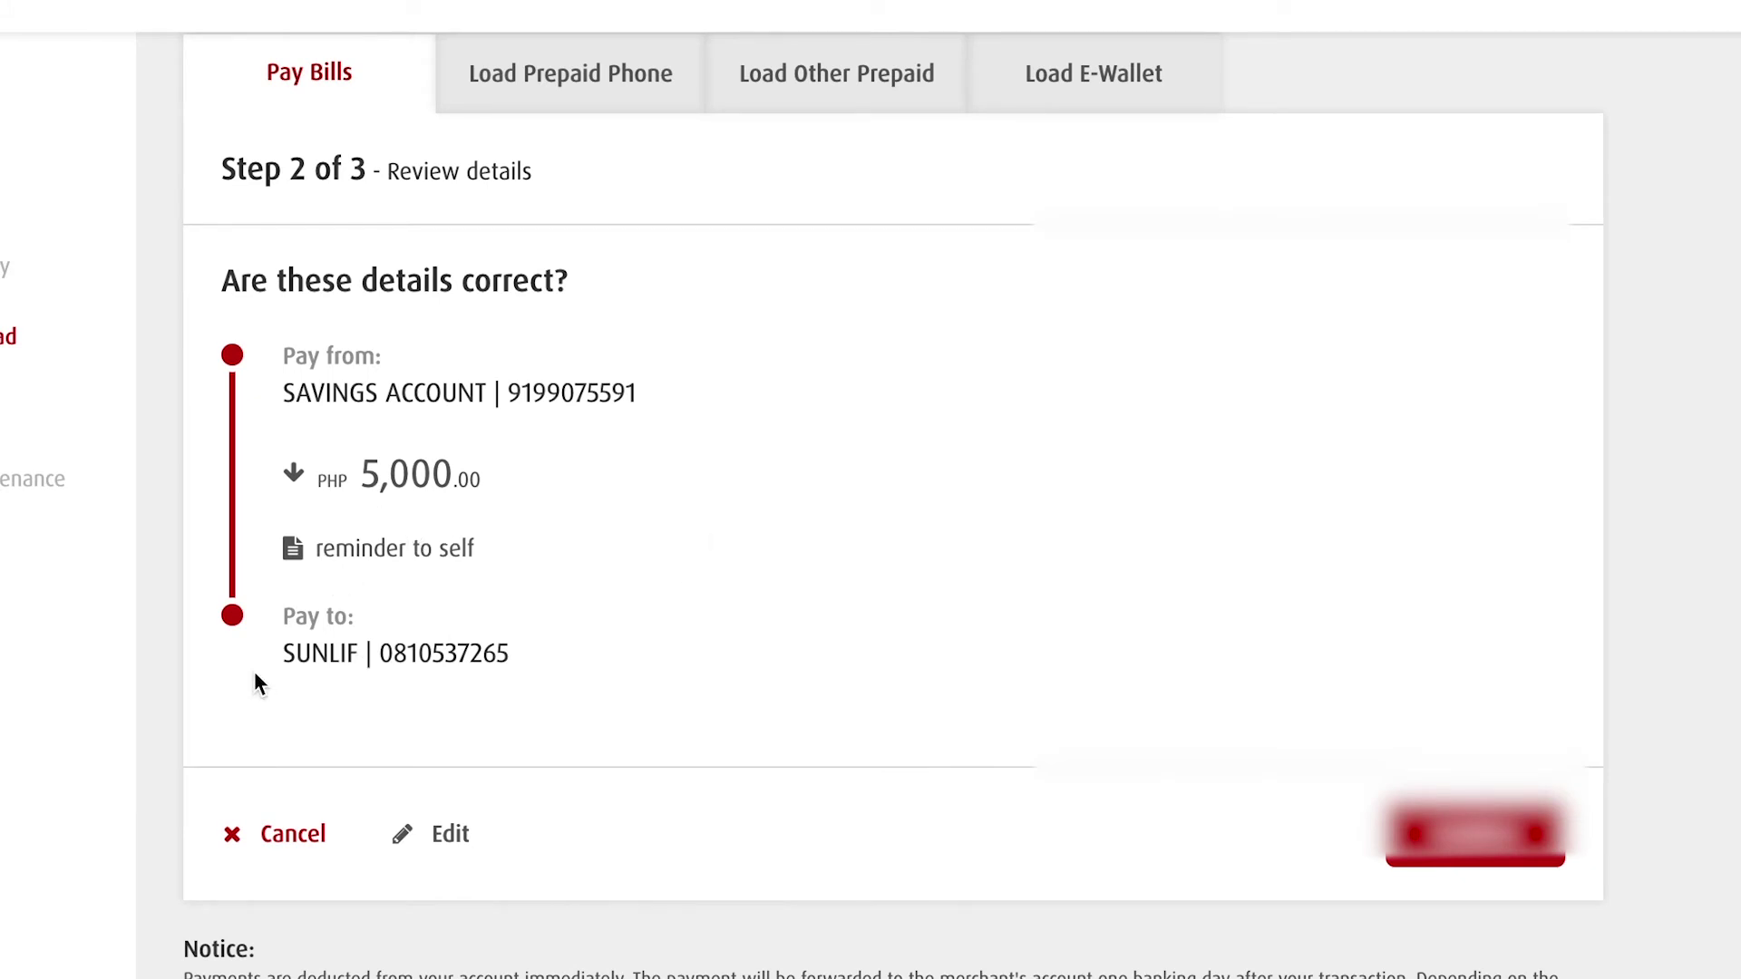
{"action": "left_click", "coordinate": [1448, 852]}
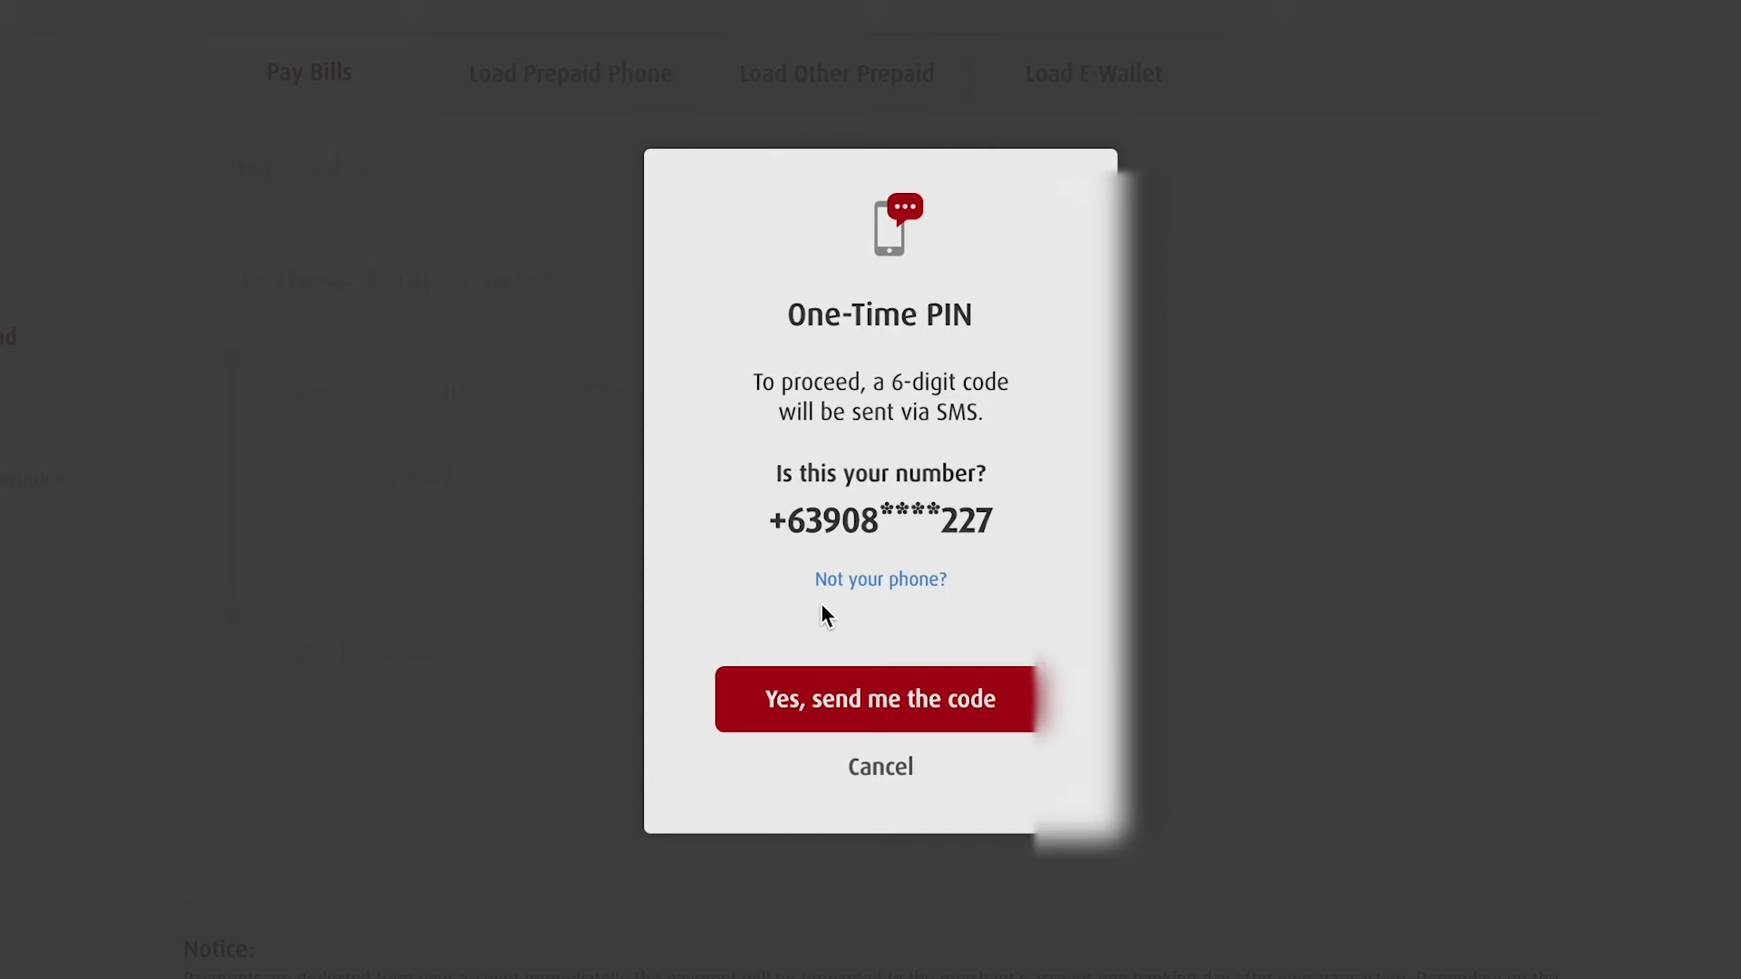
{"action": "left_click", "coordinate": [904, 770]}
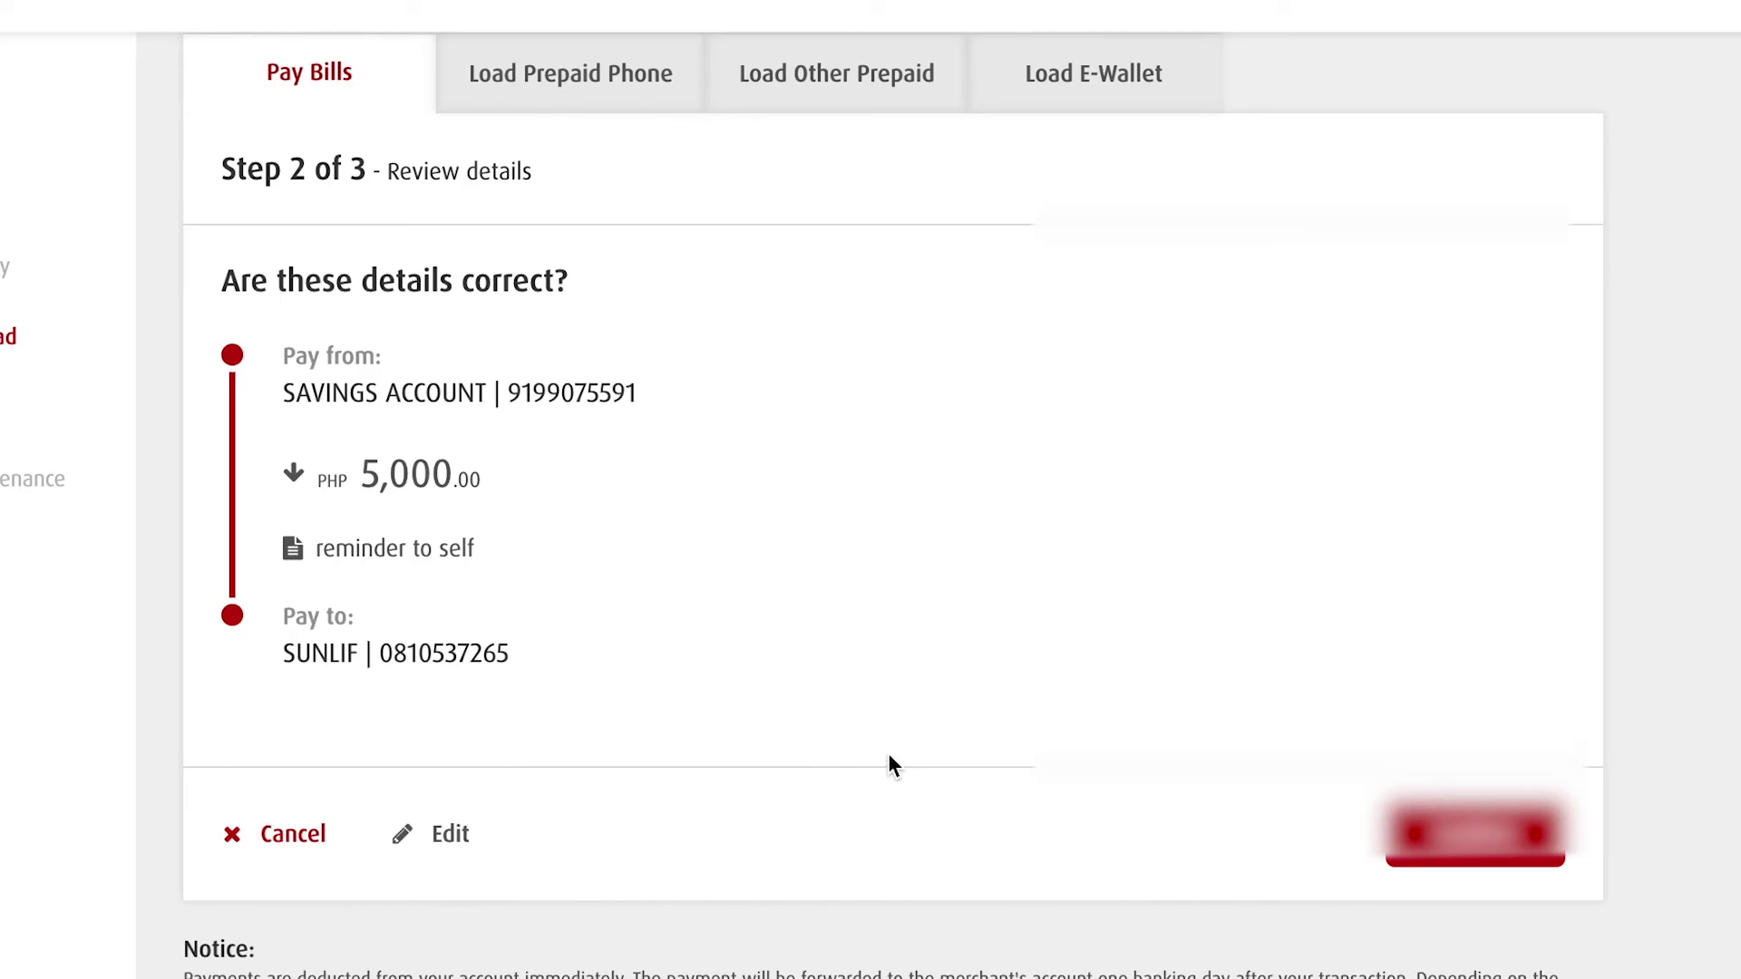